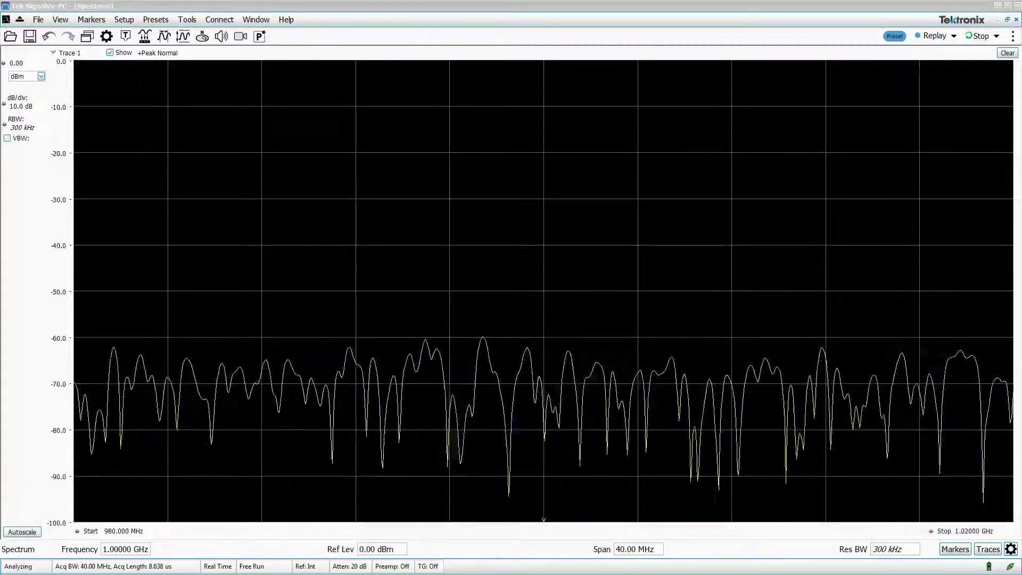
Step: Focus the 1 GHz Spectrum display and stop the live acquisition
left_click(462, 265)
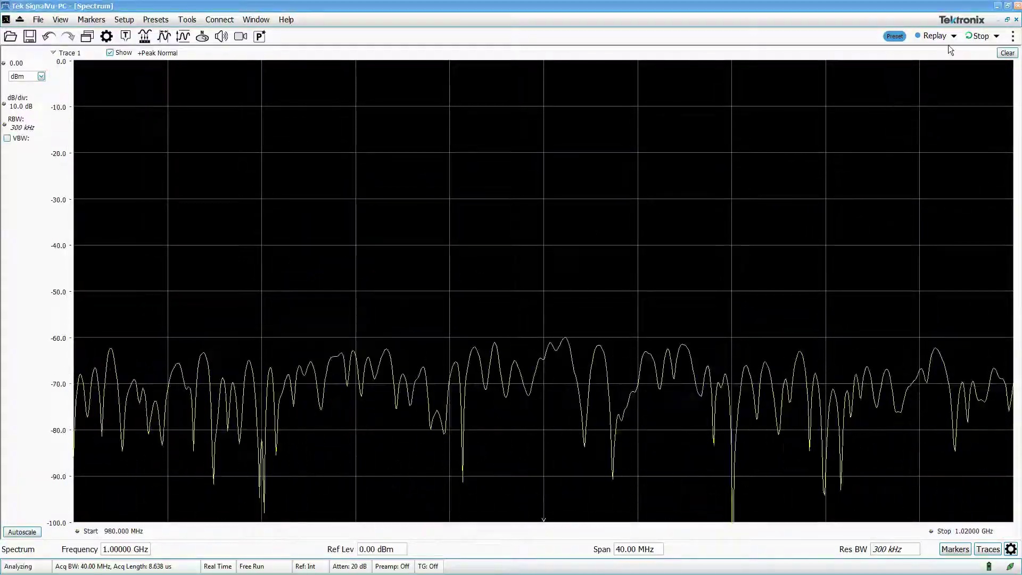
left_click(977, 38)
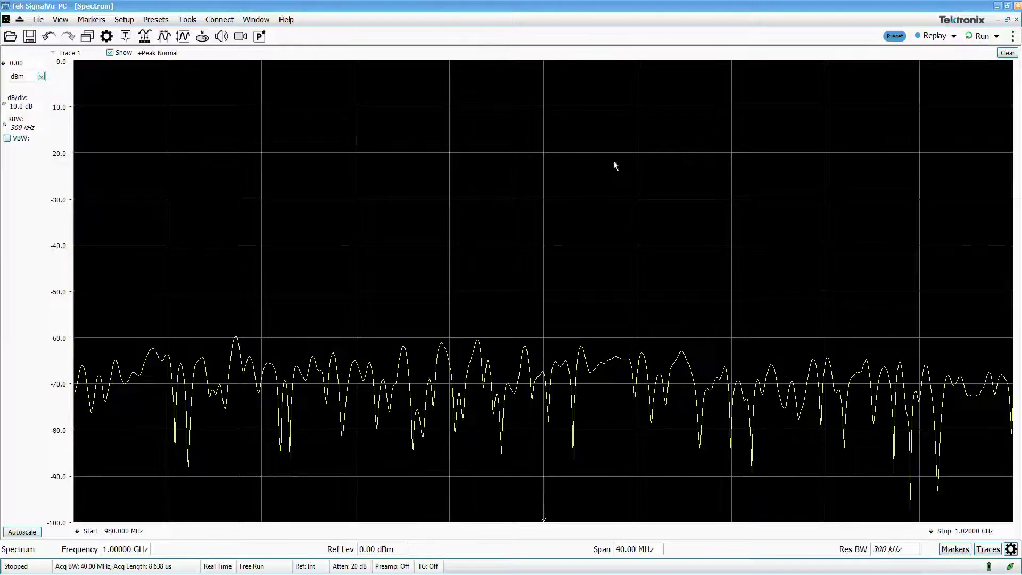
Step: Recall !Bluetooth_Demo_Live.tiq with data and setup, then replay it
left_click(9, 38)
double_click(159, 97)
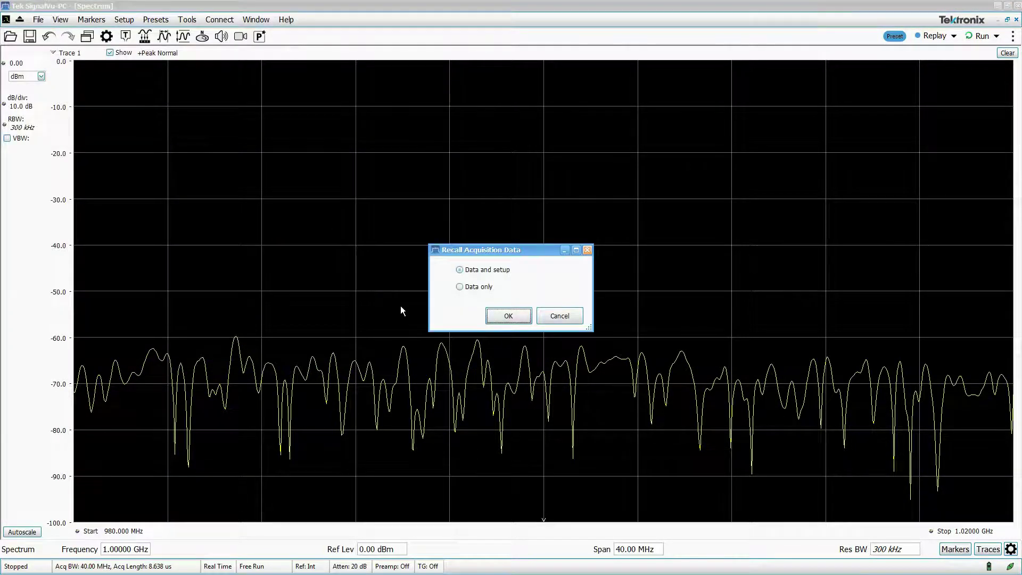
left_click(509, 315)
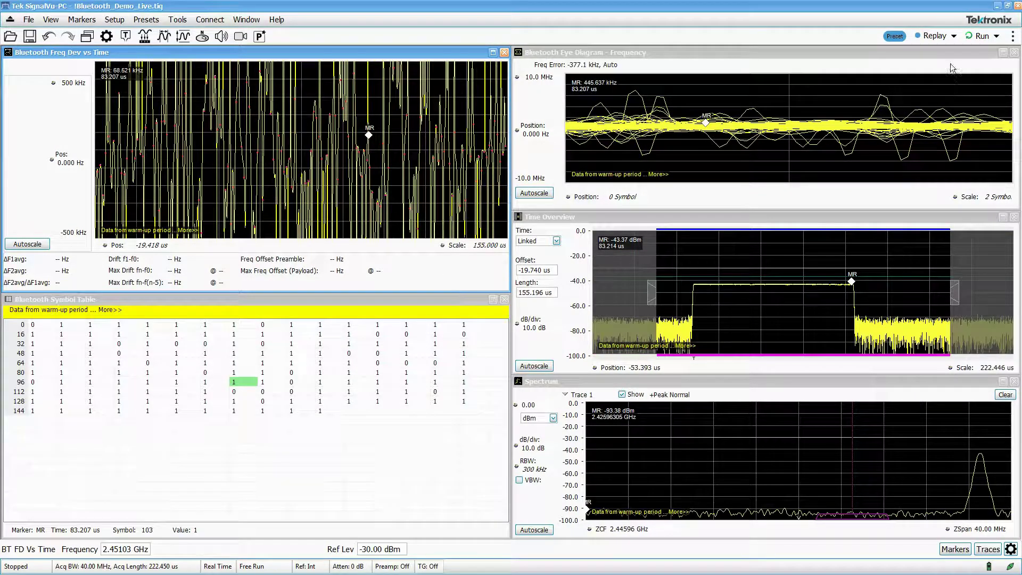
left_click(953, 35)
left_click(947, 57)
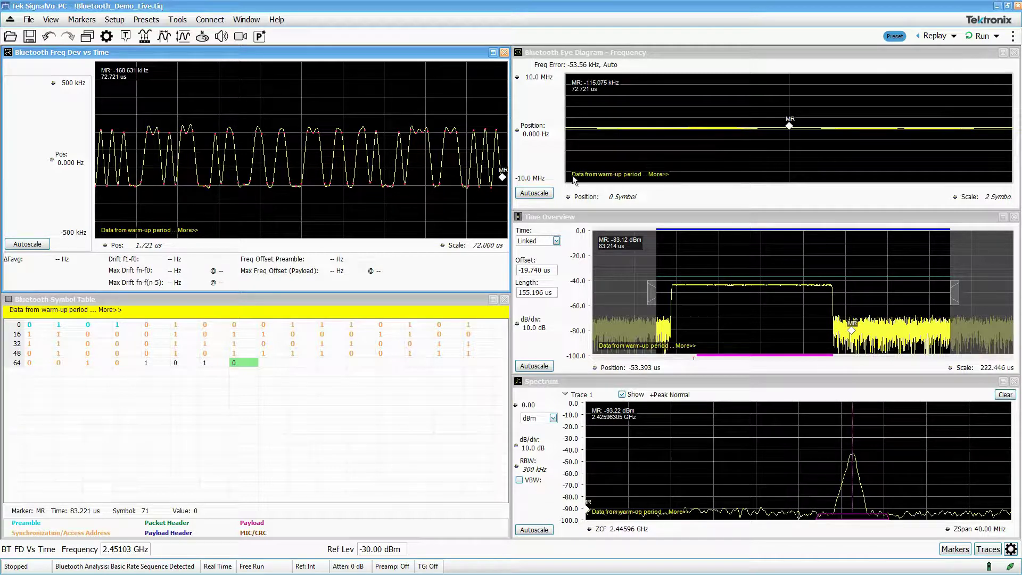
Step: Autoscale the eye diagram to ±250 kHz, reposition markers near 35.2 µs and replay the record
left_click(549, 194)
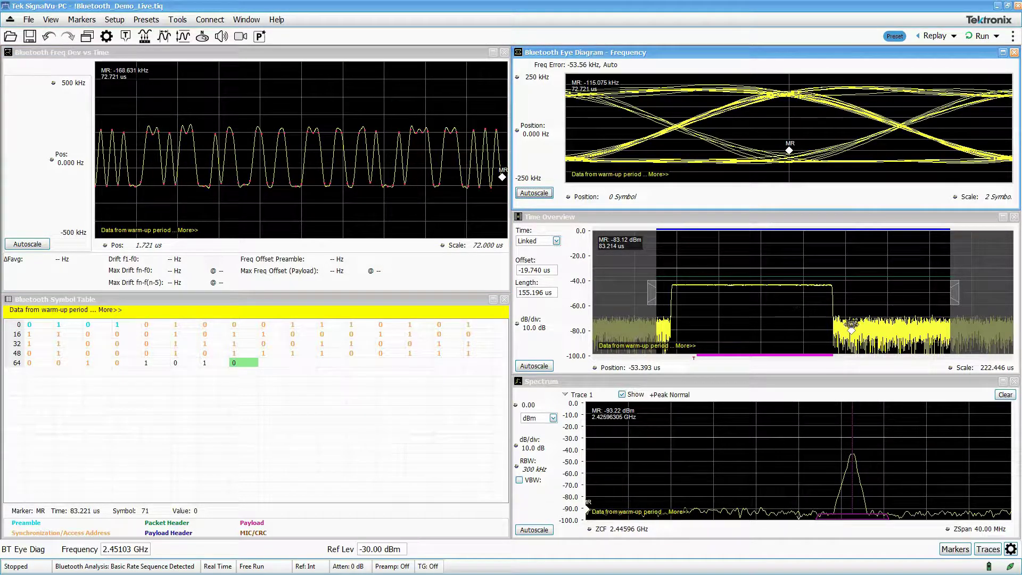
left_click_drag(852, 324, 760, 320)
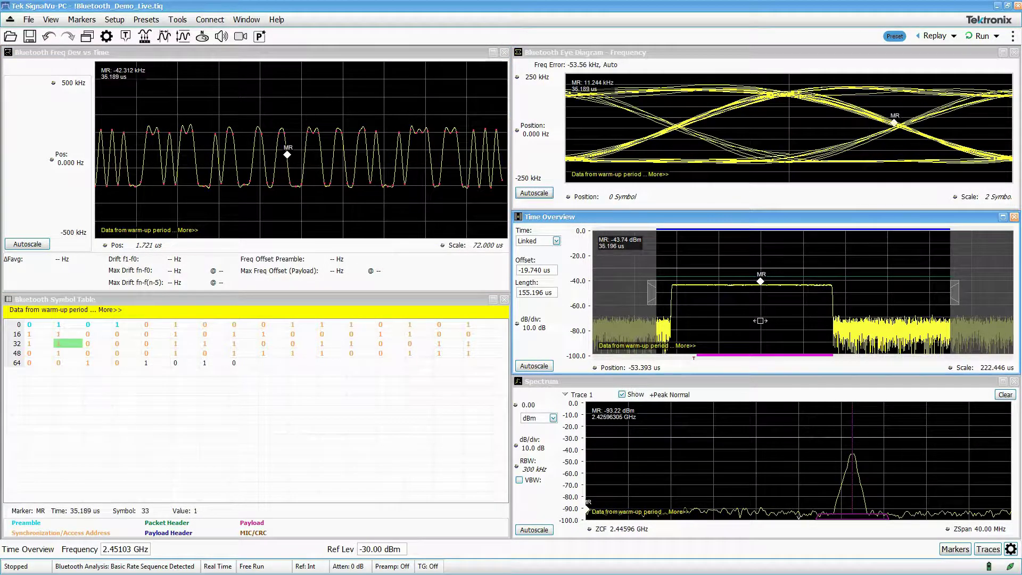
left_click(937, 36)
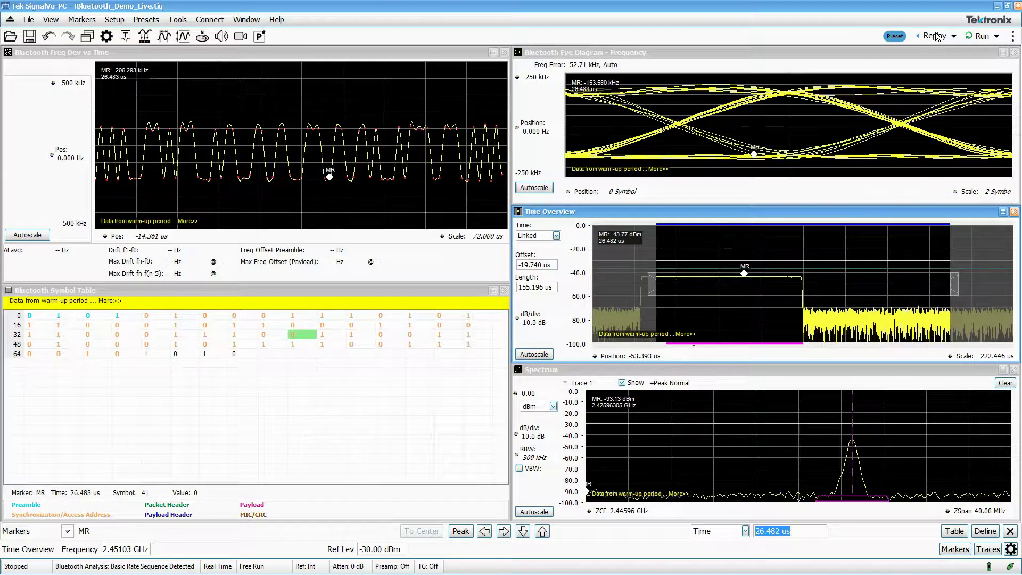
left_click_drag(852, 416, 678, 432)
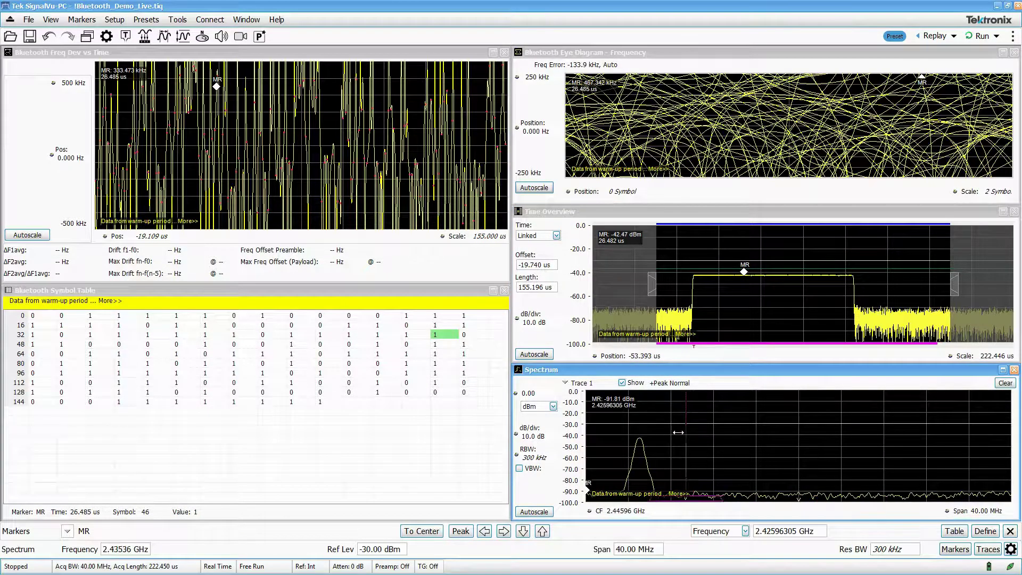
left_click(954, 36)
left_click(938, 49)
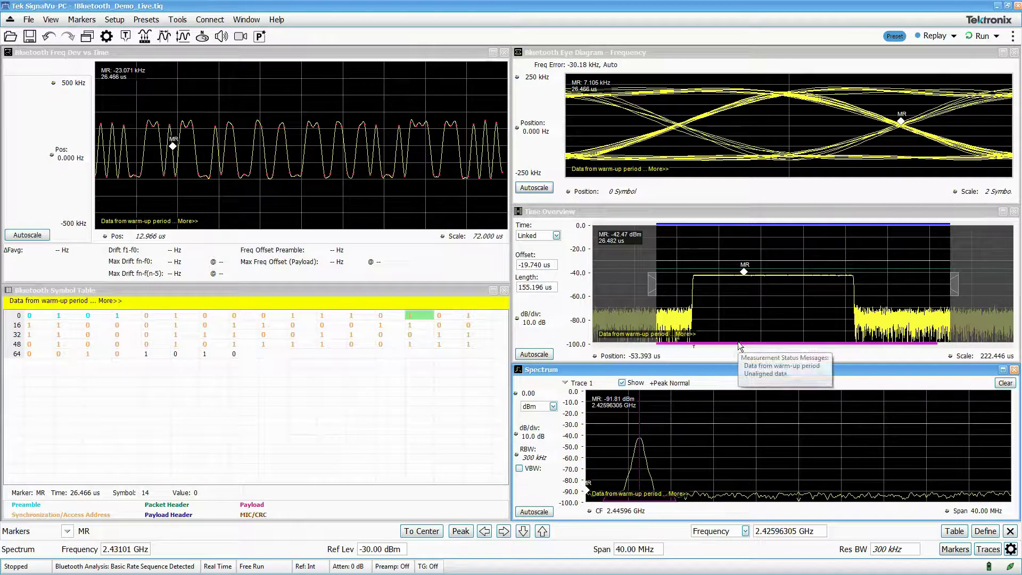
mouse_move(745, 273)
left_mouse_down()
mouse_move(704, 272)
mouse_move(764, 272)
left_mouse_up()
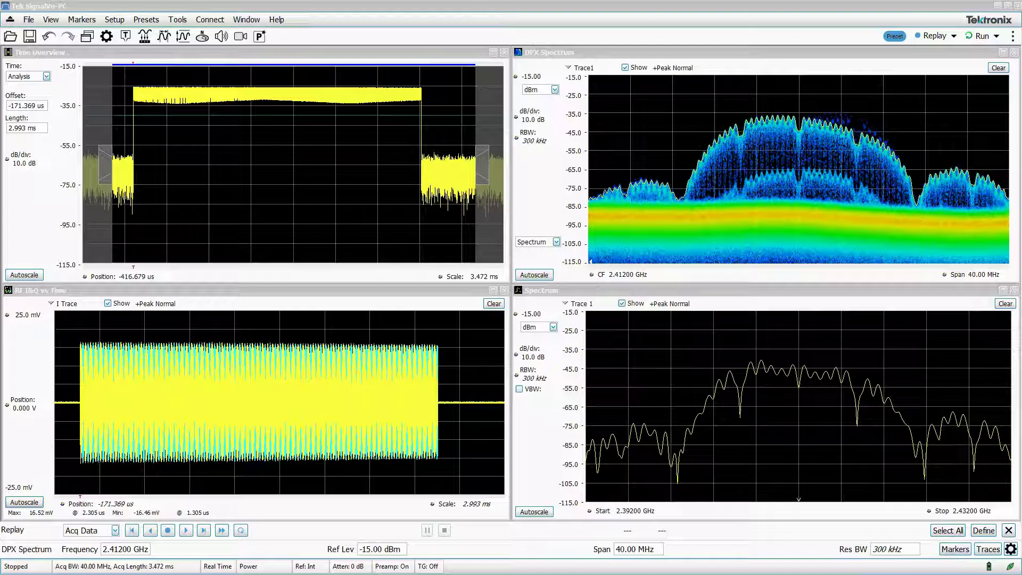
Step: Zoom repeatedly into the RF I&Q burst waveform
right_click(215, 411)
left_click(234, 425)
left_click(267, 400)
left_click(334, 398)
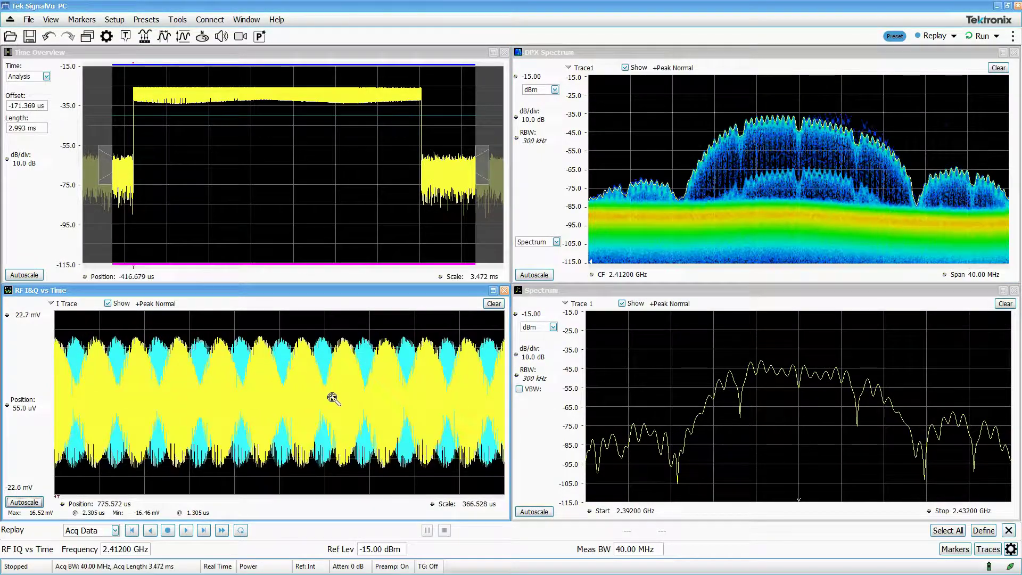
left_click(335, 399)
left_click(348, 404)
left_click(361, 408)
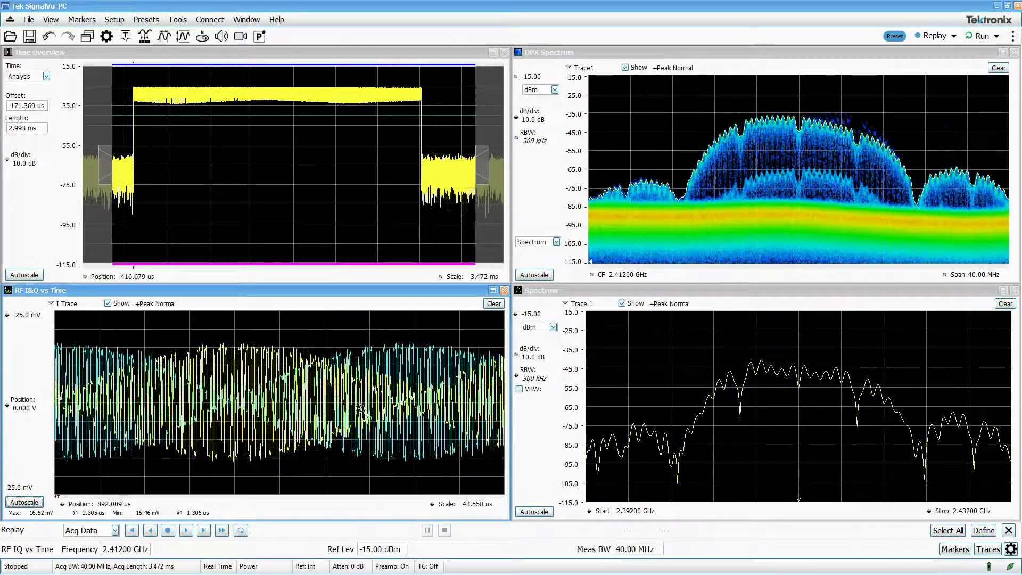
left_click(323, 409)
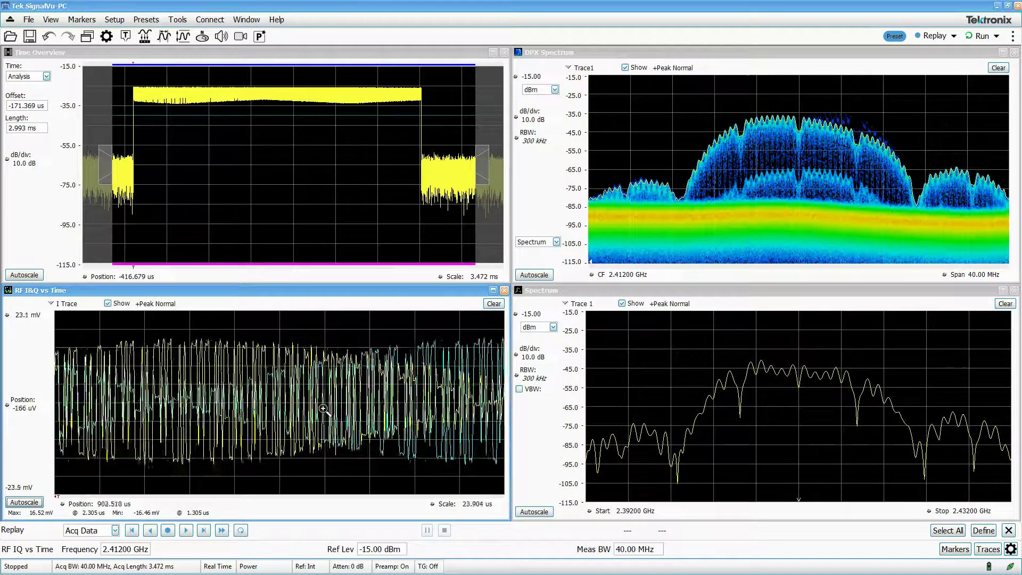
scroll(324, 409, "down", 3)
Step: Reset the I&Q plot to its full 2.993 ms scale and resume live acquisition
right_click(143, 429)
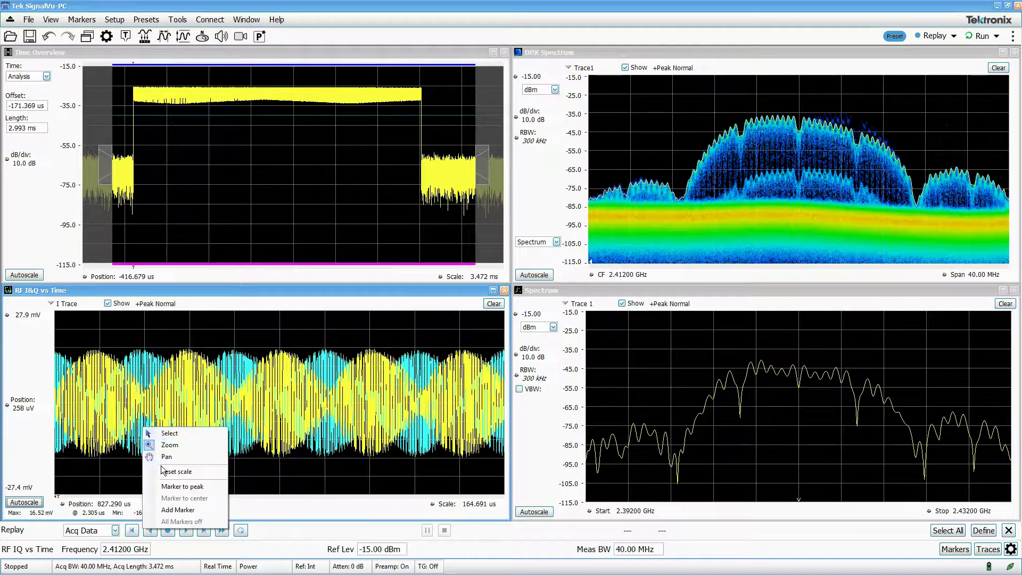
left_click(167, 472)
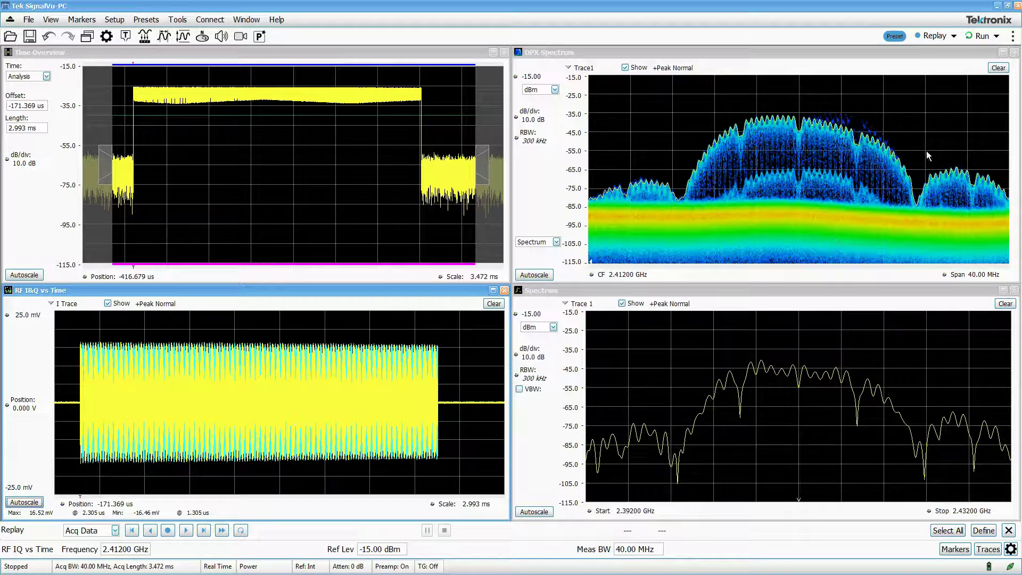
left_click(982, 38)
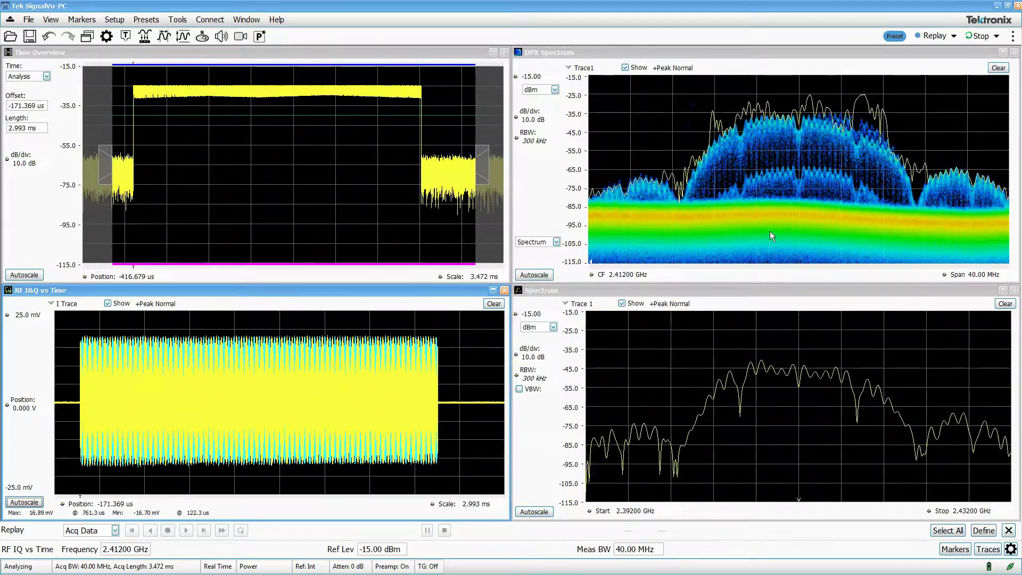
Step: Stop acquiring and replay the previous stored acquisition record
left_click(981, 37)
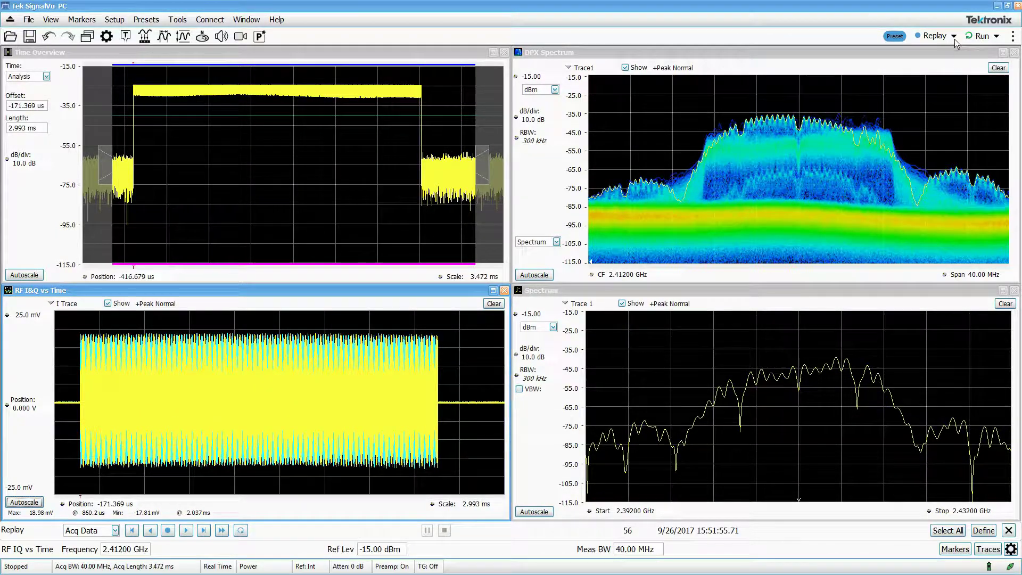
left_click(955, 36)
left_click(940, 51)
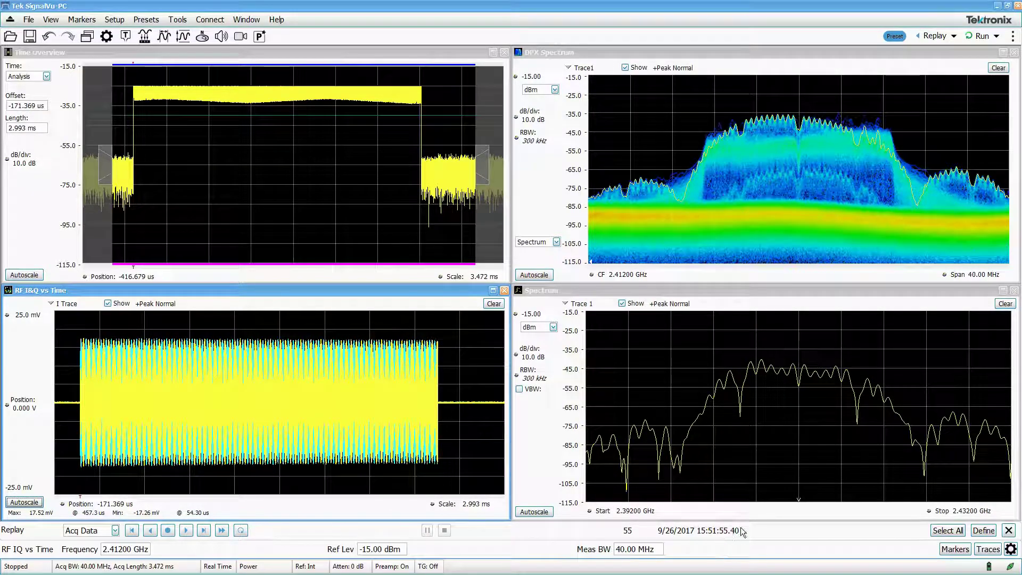
Step: Step back through earlier stored records toward record 39
left_click(149, 531)
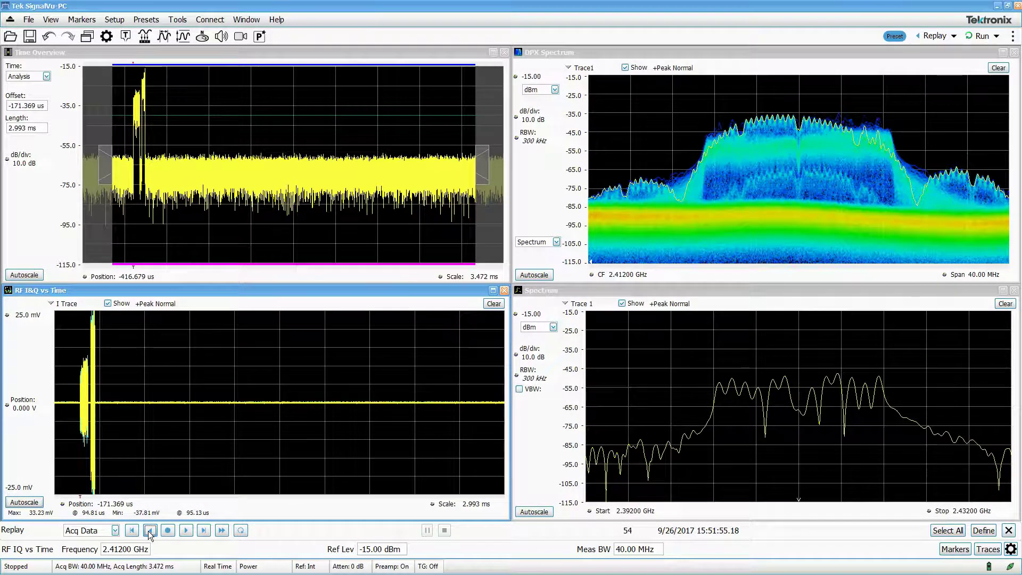
left_click(149, 531)
left_click(150, 531)
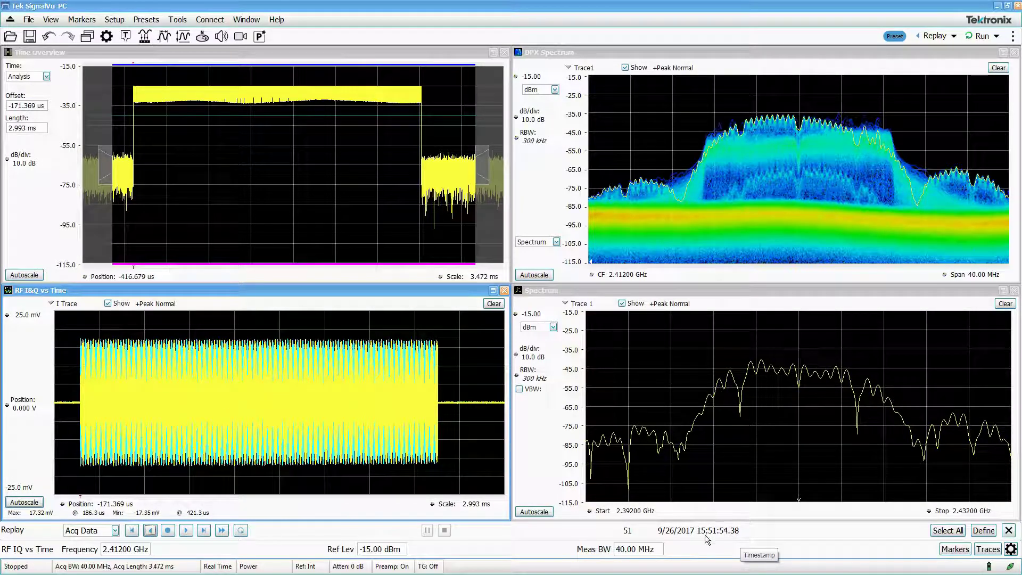
left_click(150, 531)
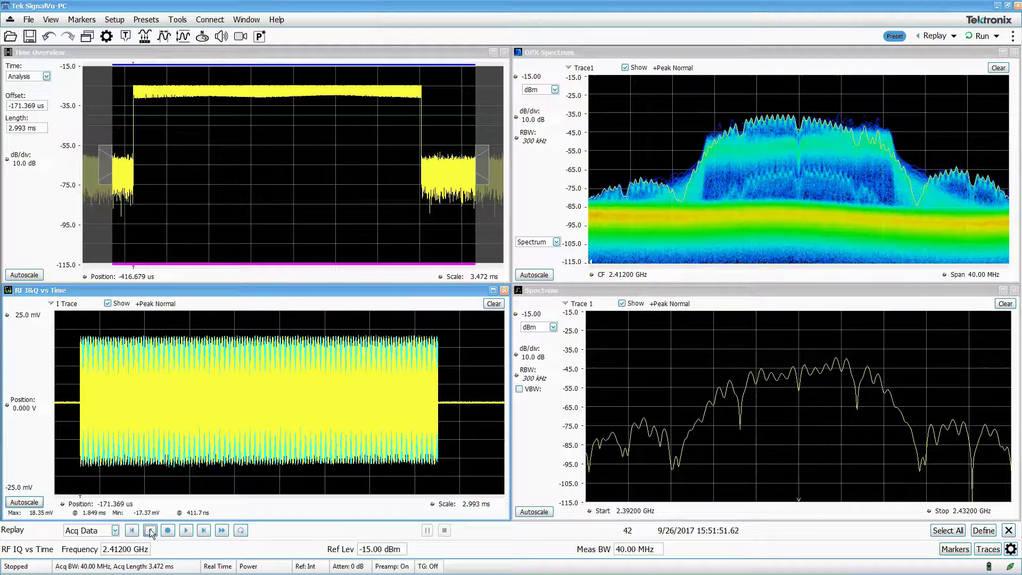
Step: Save the entire IQ records of all acquisitions in history as test.tiq
left_click(187, 531)
left_click(29, 36)
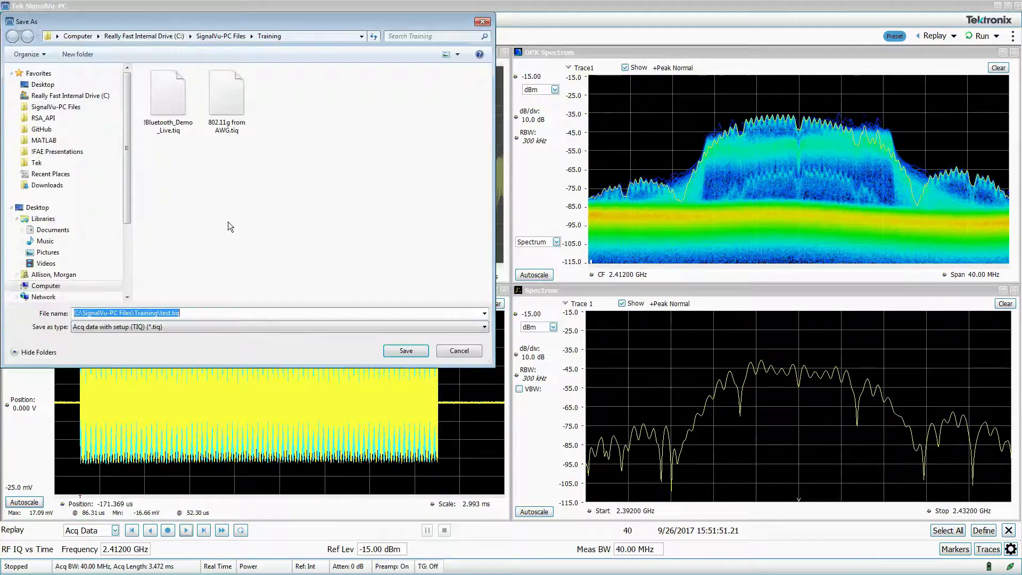
type("te")
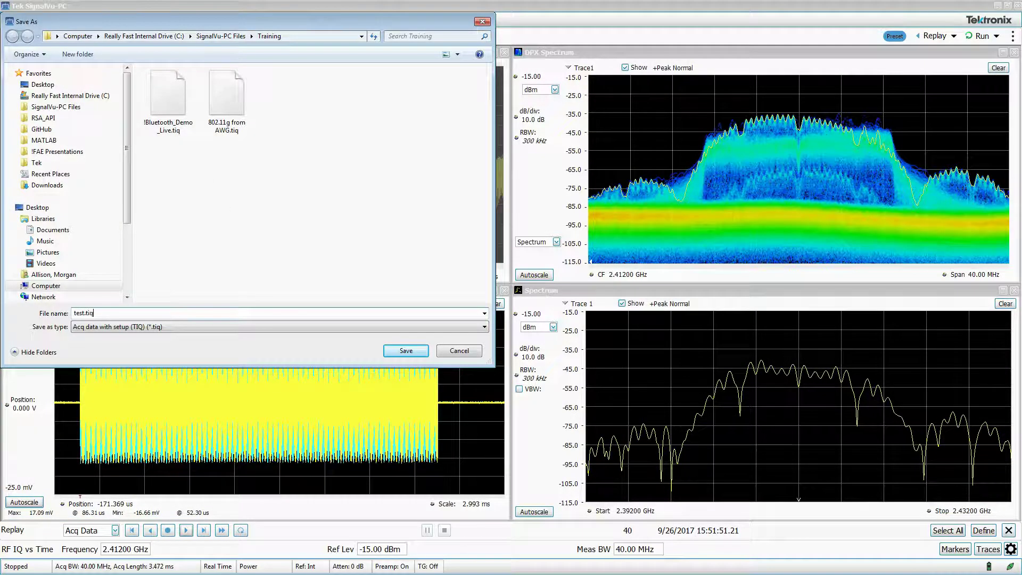
key("Return")
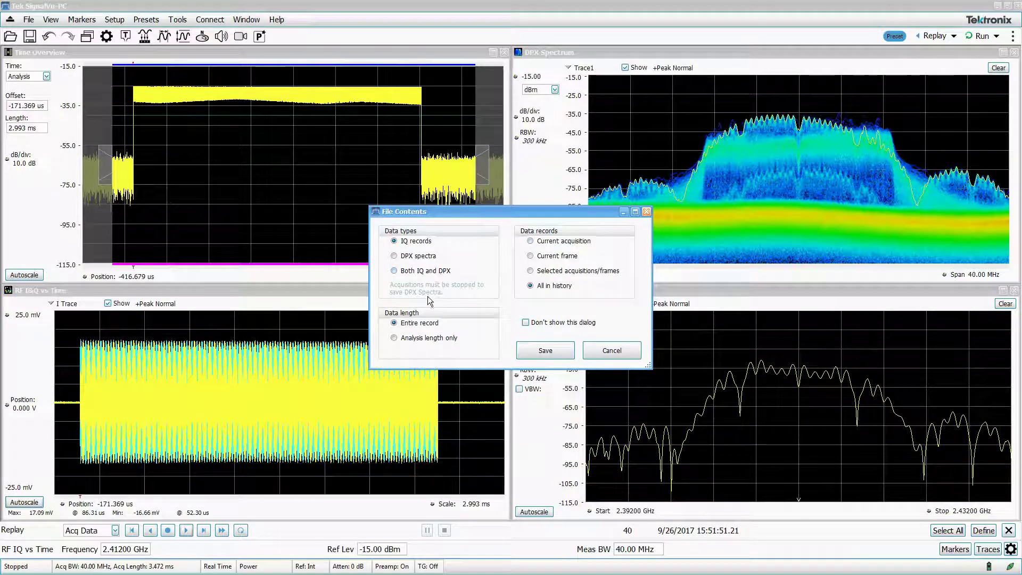
left_click(546, 351)
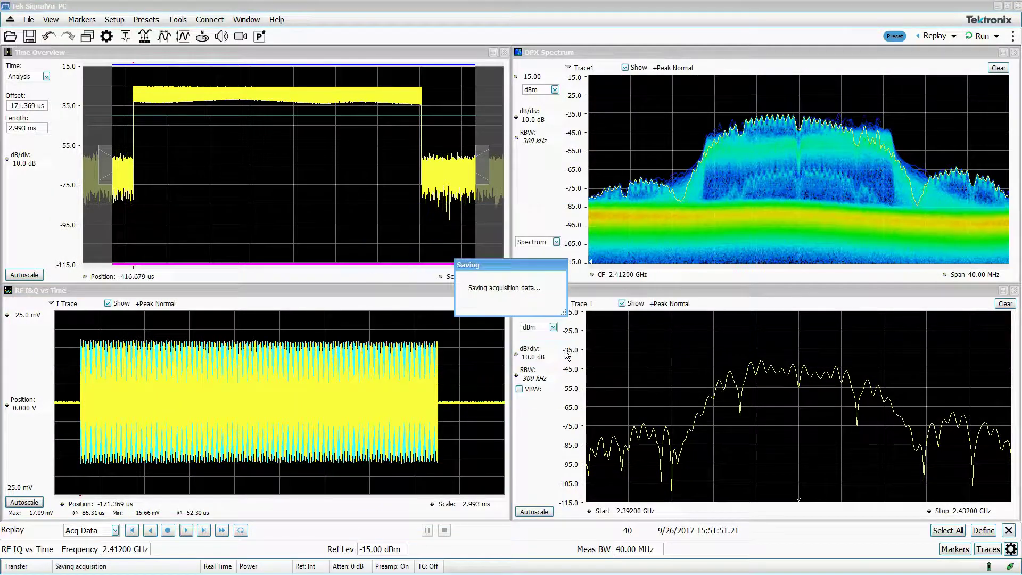
Step: Show the record-to-disk Record tab and start live acquisition
left_click(242, 37)
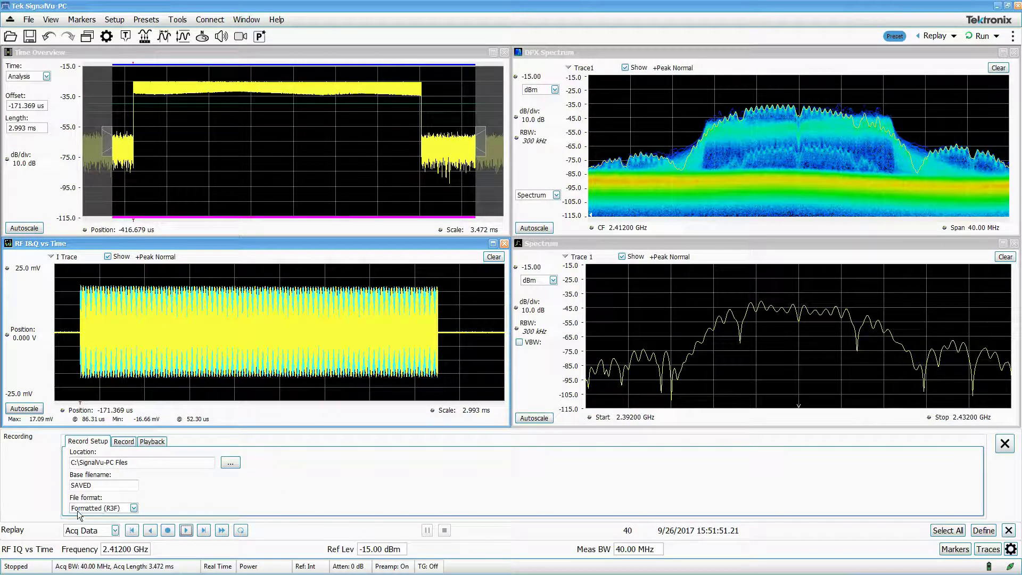
left_click(124, 442)
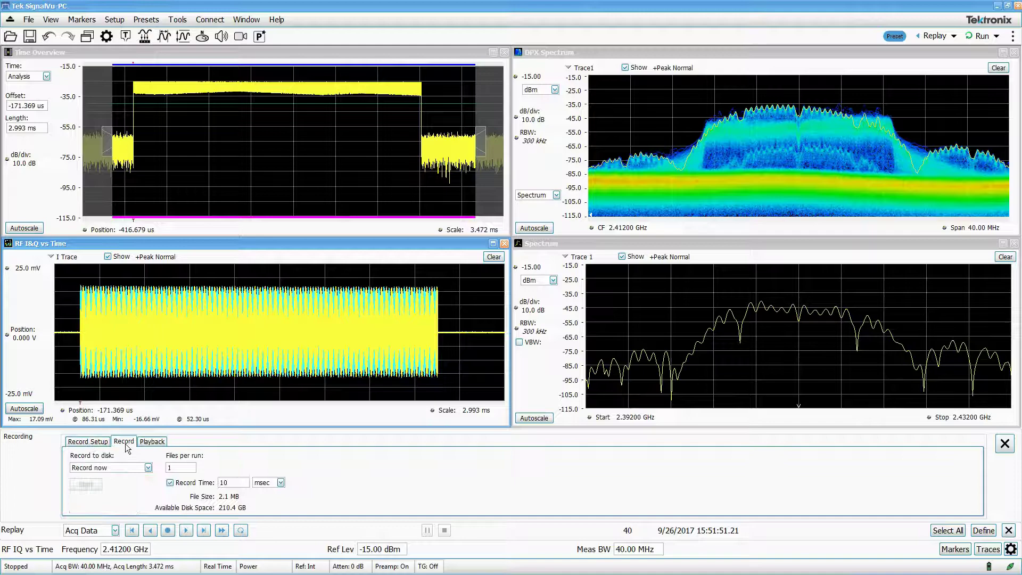
left_click(979, 36)
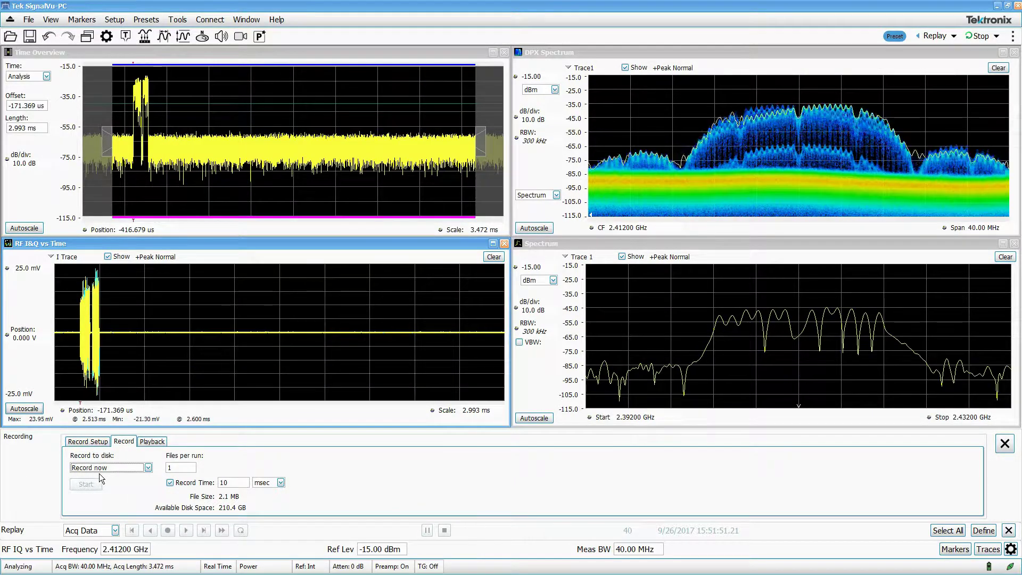
Step: Record the signal to an R3F file on trigger, stop recording, then switch to Playback
left_click(148, 468)
left_click(92, 488)
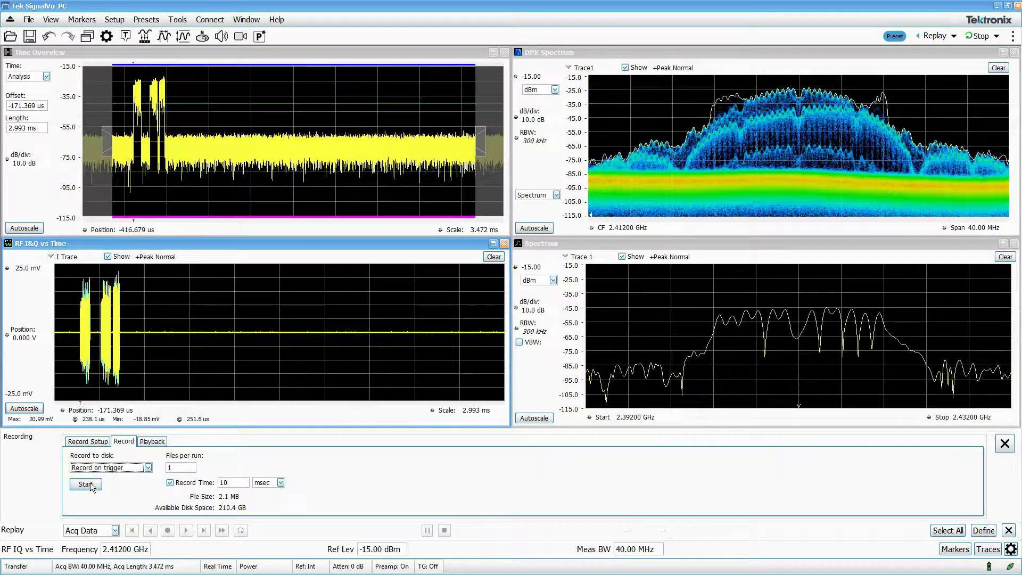
left_click(87, 484)
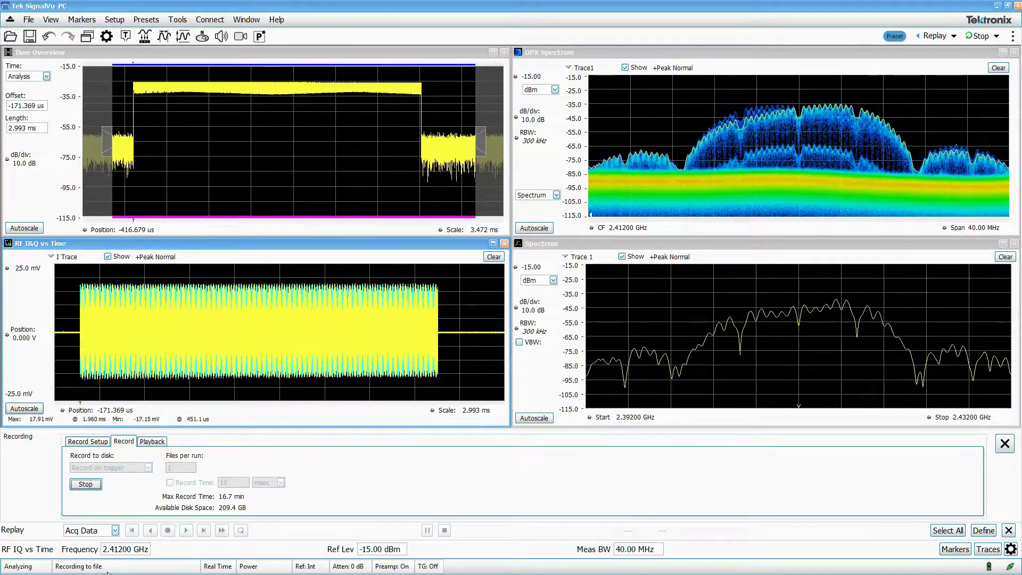
left_click(94, 487)
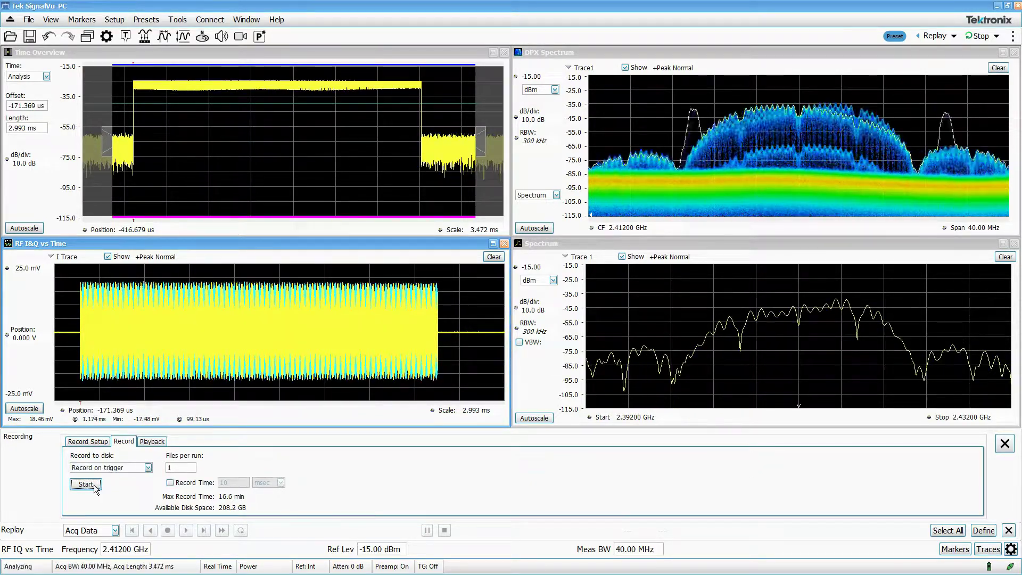
left_click(155, 442)
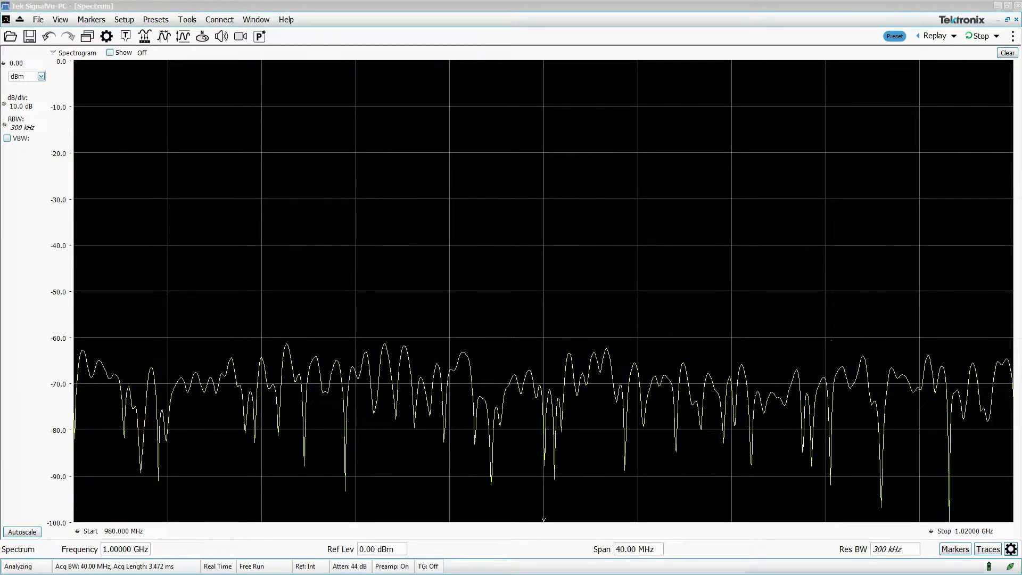
Step: Set centre frequency to 2.412 GHz and reference level to -20 dBm, keeping 40 MHz span
left_click(125, 549)
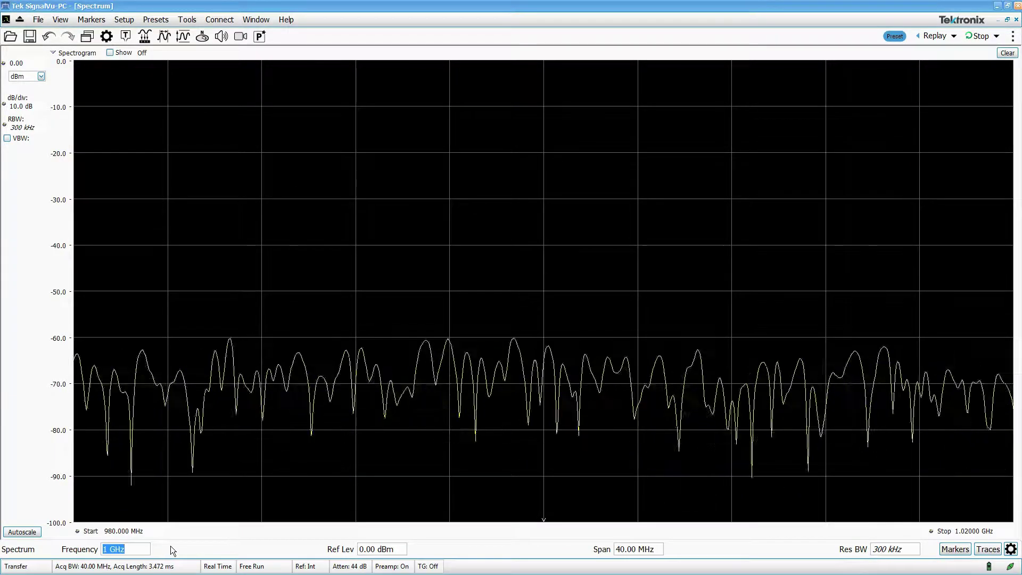
type("2.412")
key("Return")
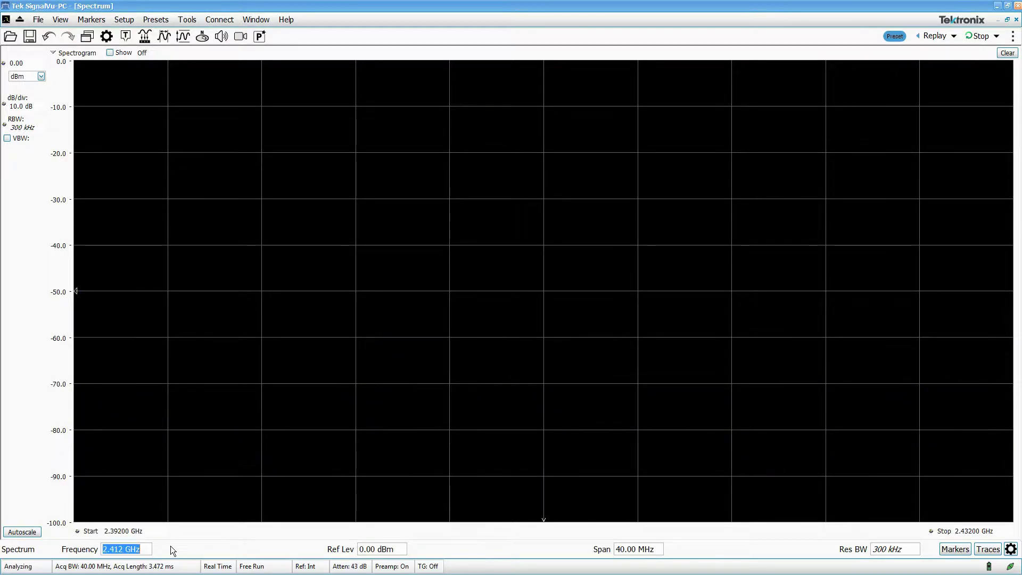
left_click(379, 549)
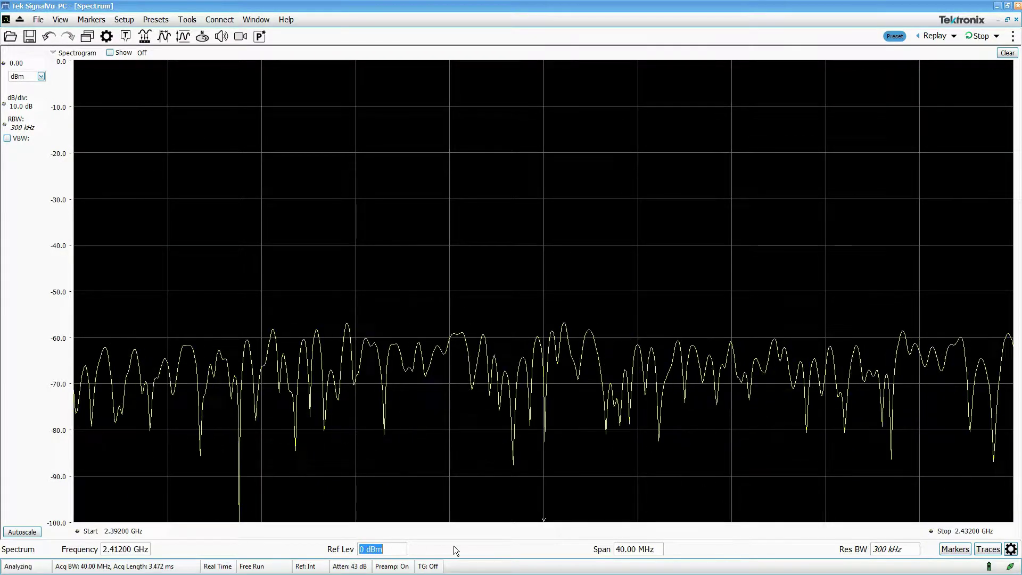
type("-20")
key("Return")
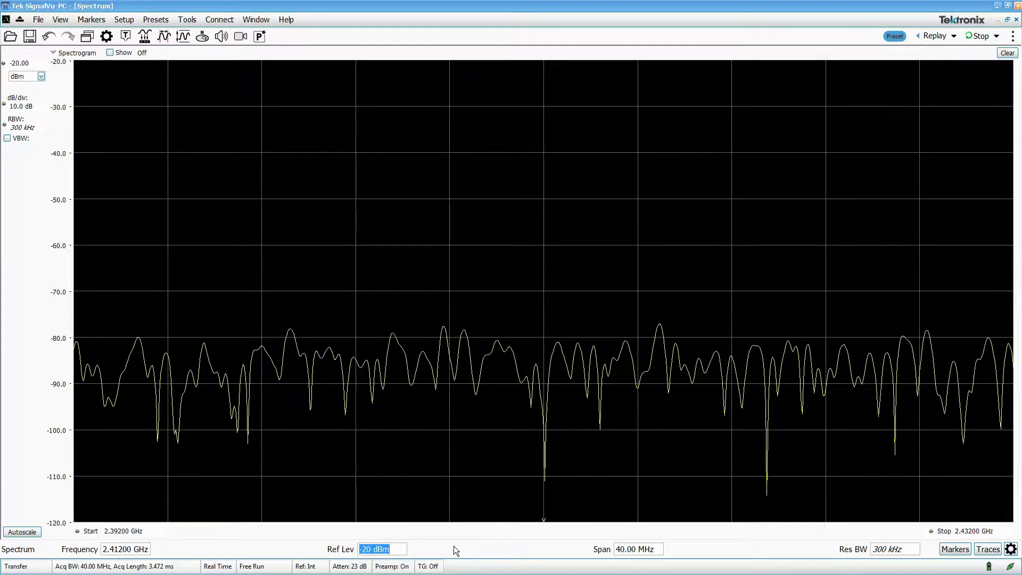
left_click(628, 549)
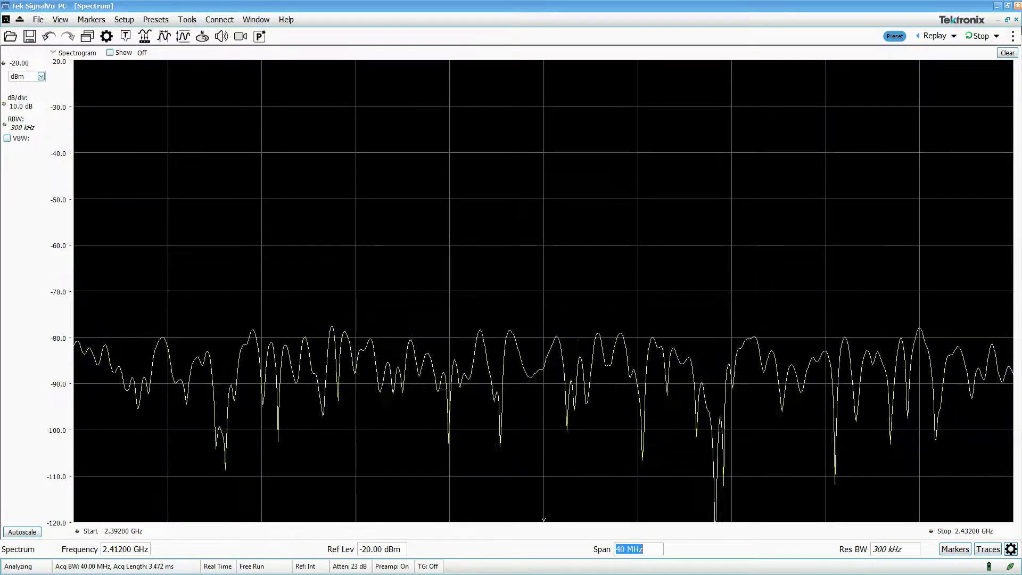
Step: Switch to triggered acquisition, restore the four-display layout and stop acquisition
left_click(128, 39)
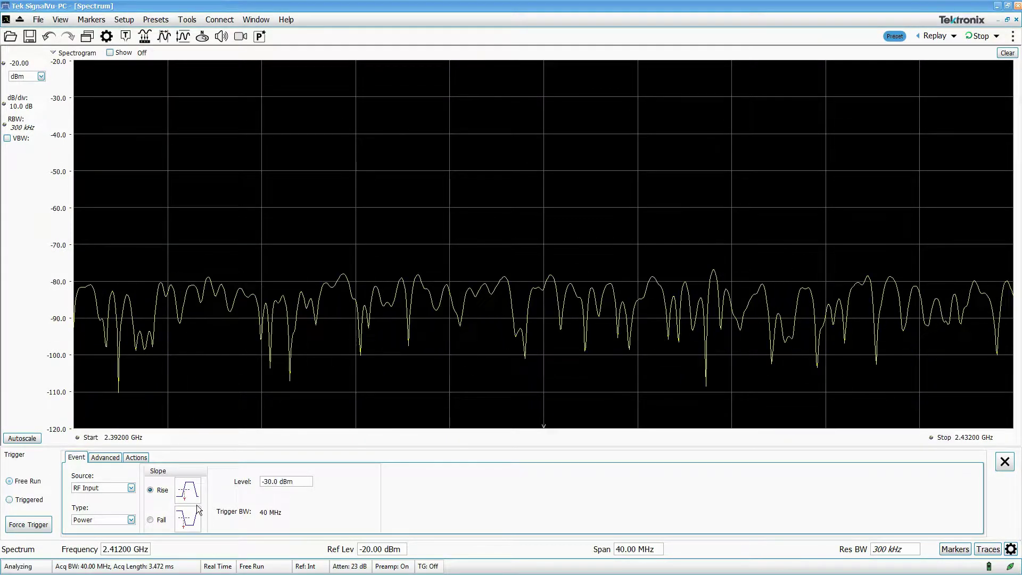
left_click(9, 500)
left_click(1005, 461)
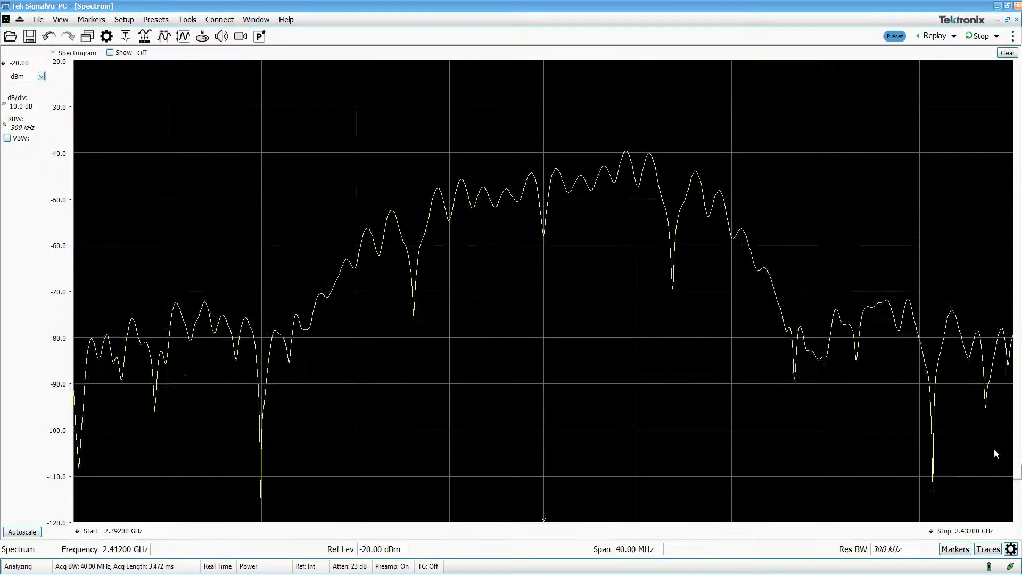
left_click(1007, 20)
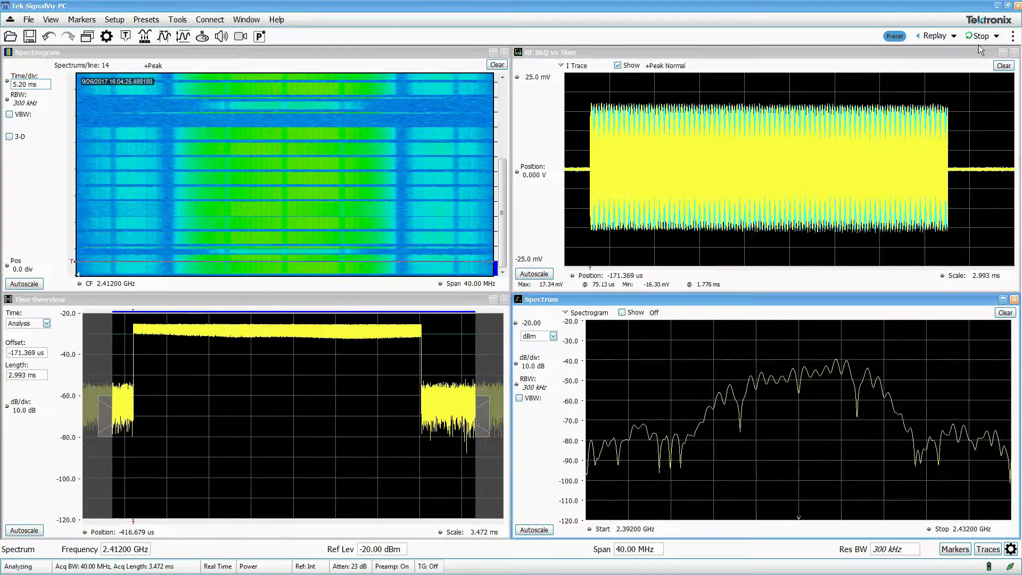
left_click(980, 37)
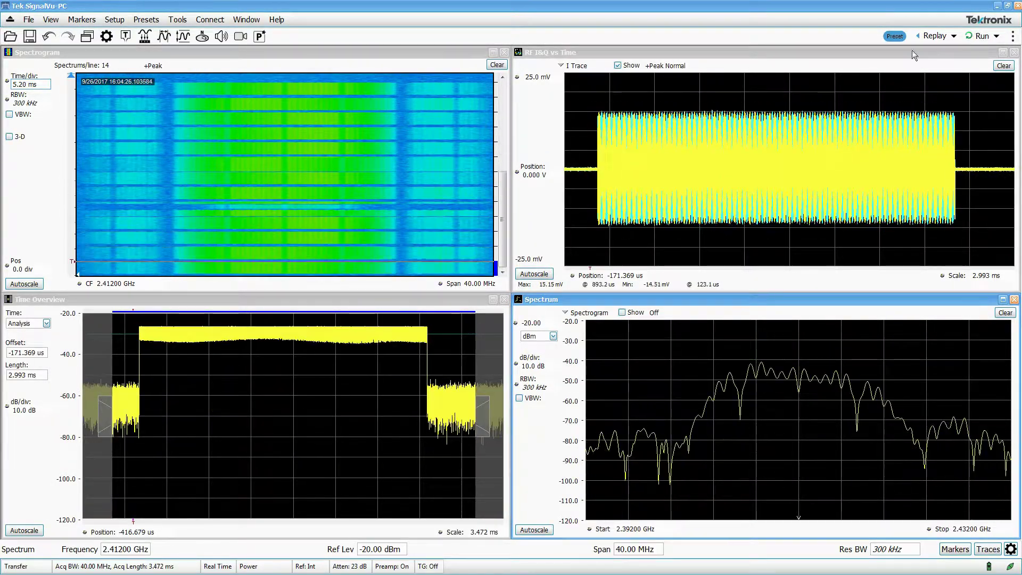
Step: Prepare saving test.tiq in Training as Acq data with setup (TIQ)
left_click(30, 36)
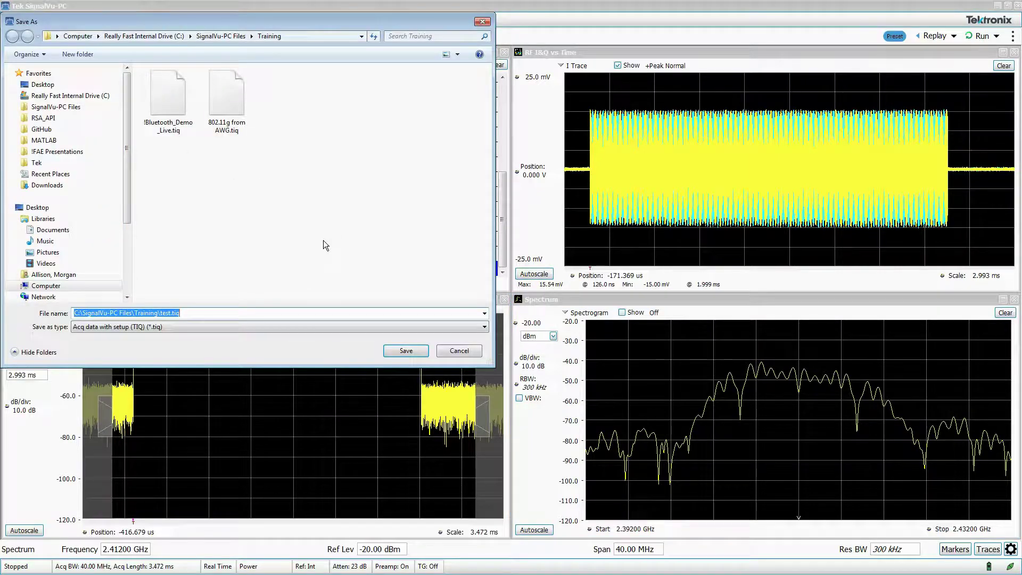
left_click(263, 330)
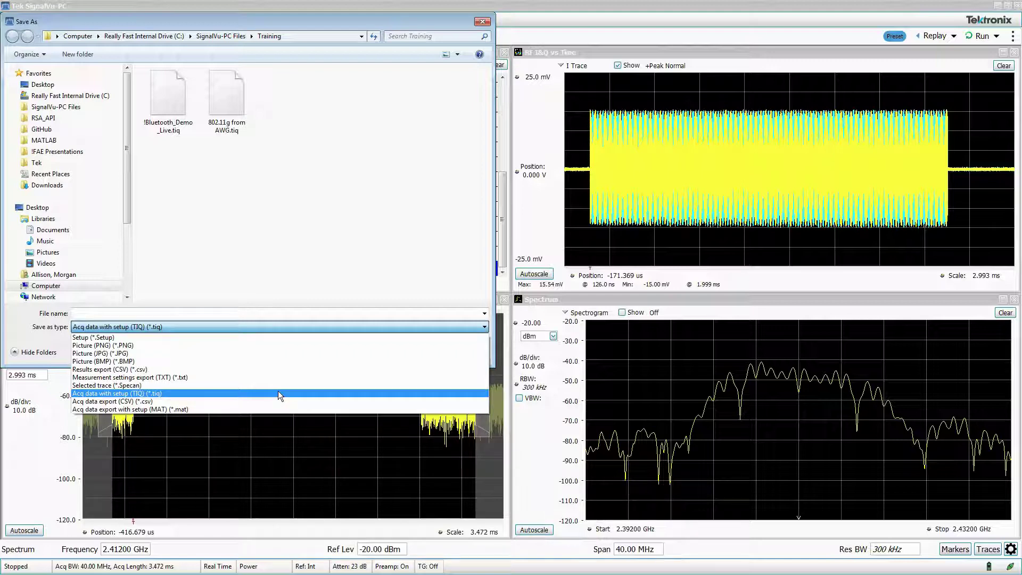
left_click(278, 393)
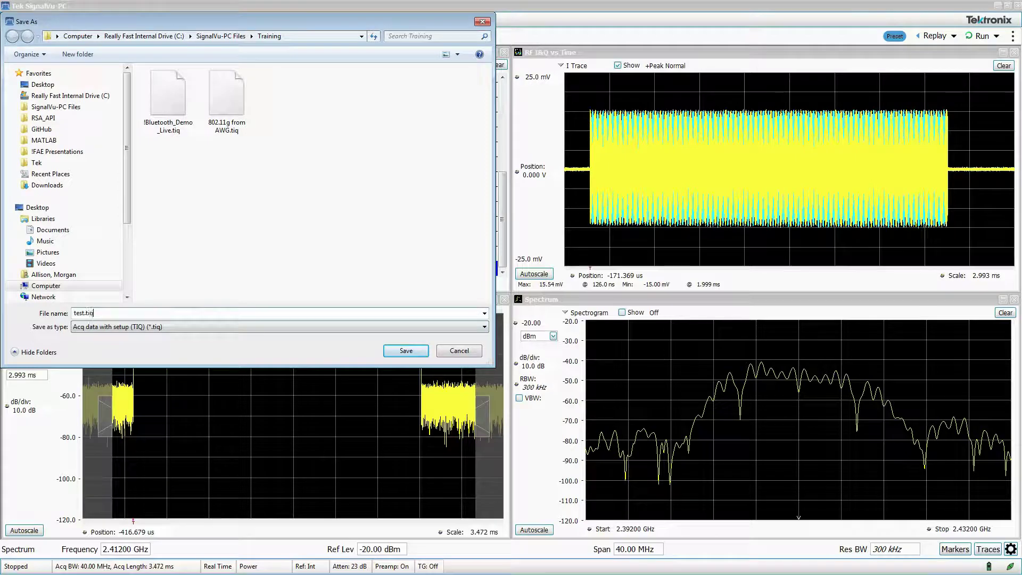
Step: Save test.tiq with IQ records of all history acquisitions
left_click(404, 351)
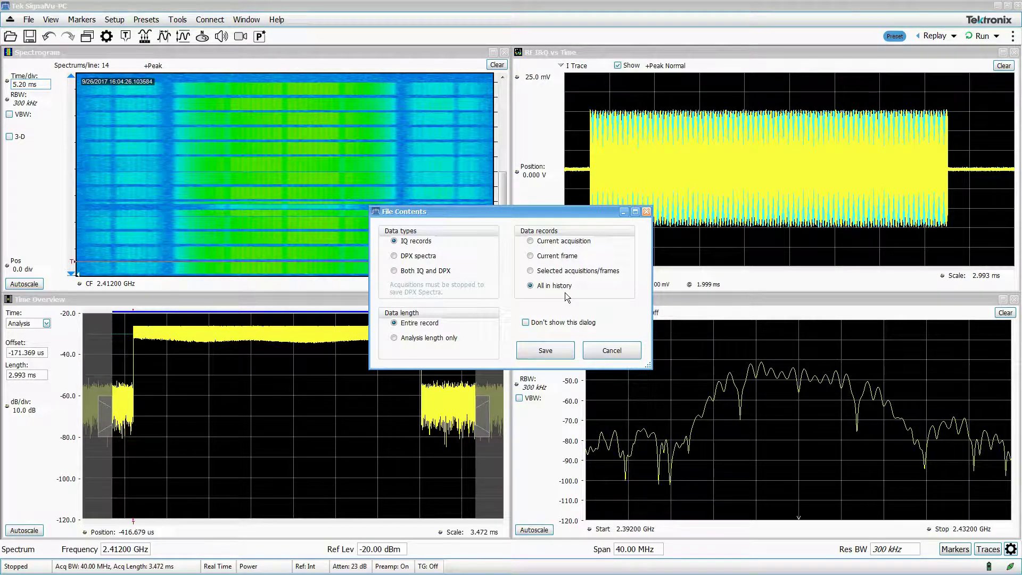
left_click(545, 351)
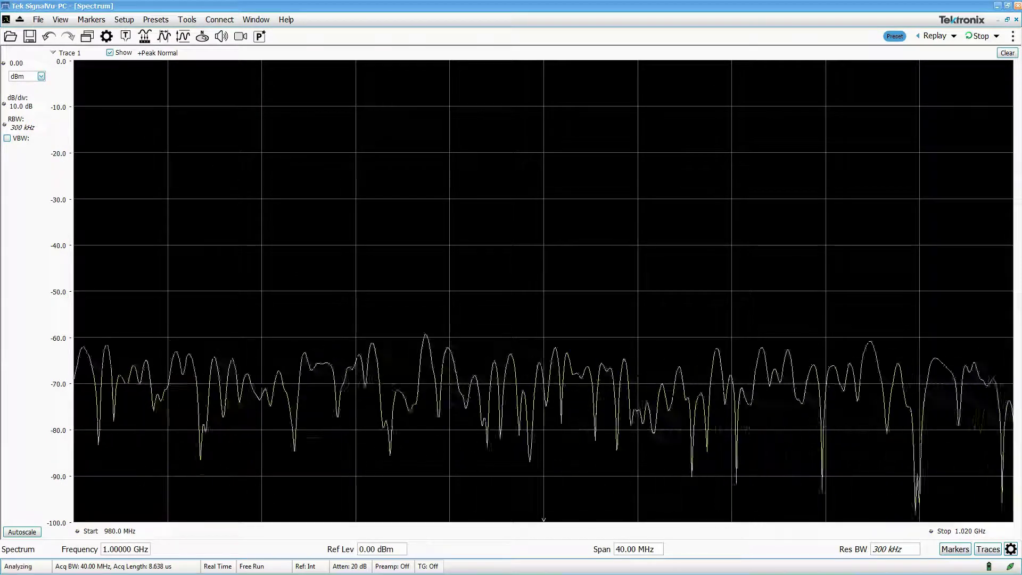
Step: Open test.tiq and recall it with the 'Data and setup' option
left_click(11, 37)
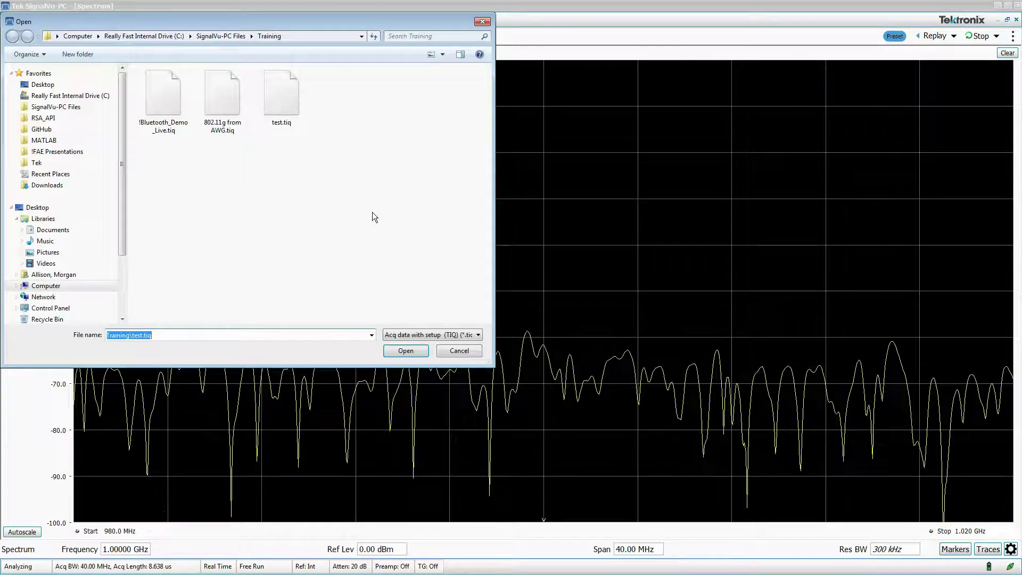
left_click(286, 97)
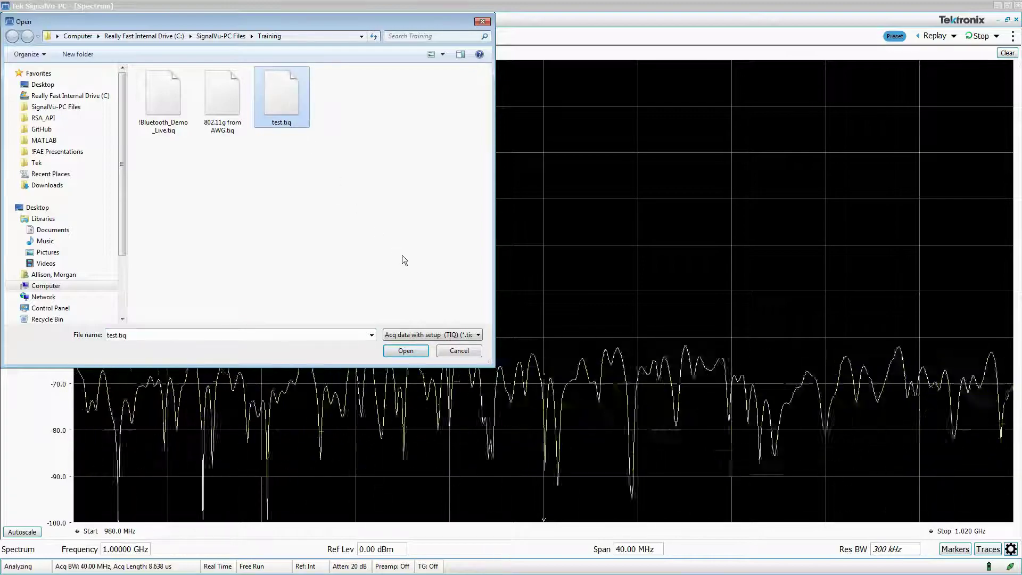
left_click(407, 350)
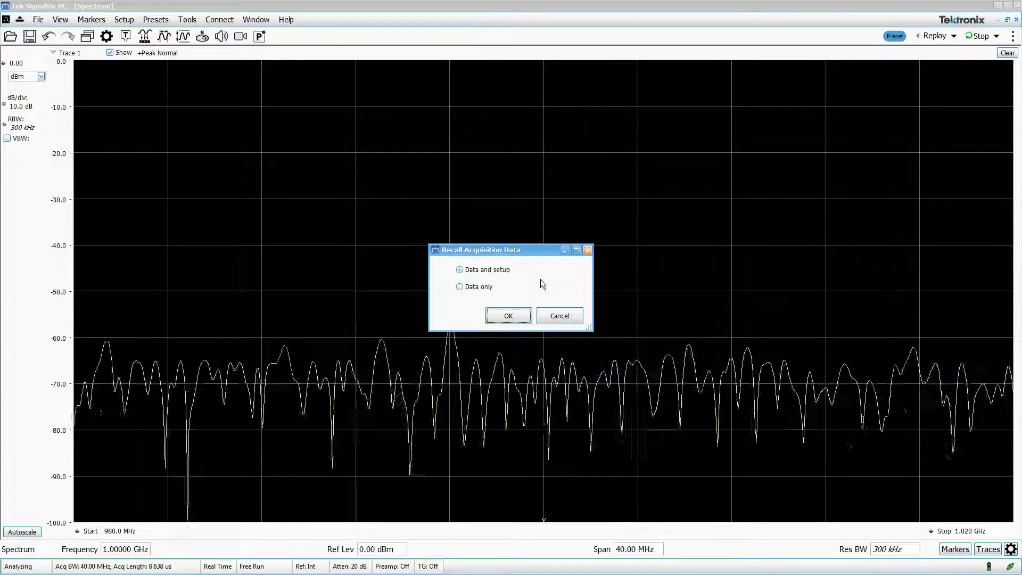
left_click(483, 290)
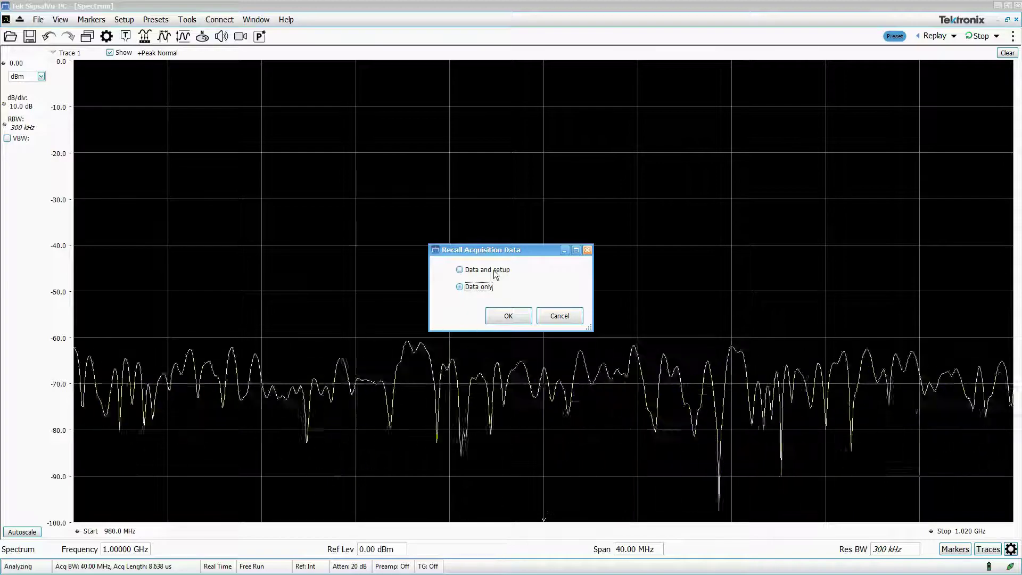
left_click(493, 270)
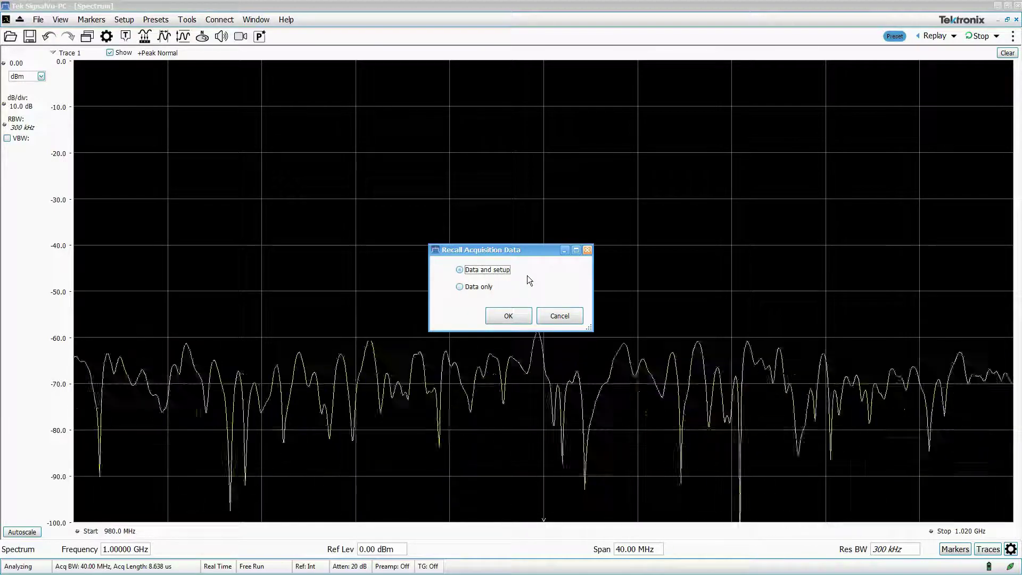
left_click(514, 314)
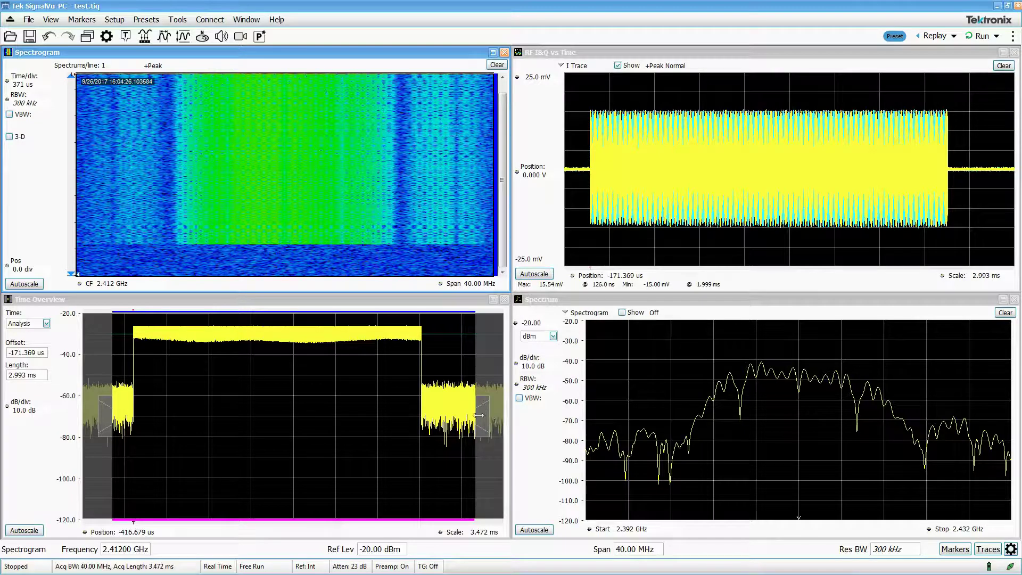
Step: Replay the recalled test.tiq record with a 2.880 ms analysis length covering the whole burst
left_click_drag(479, 415, 310, 427)
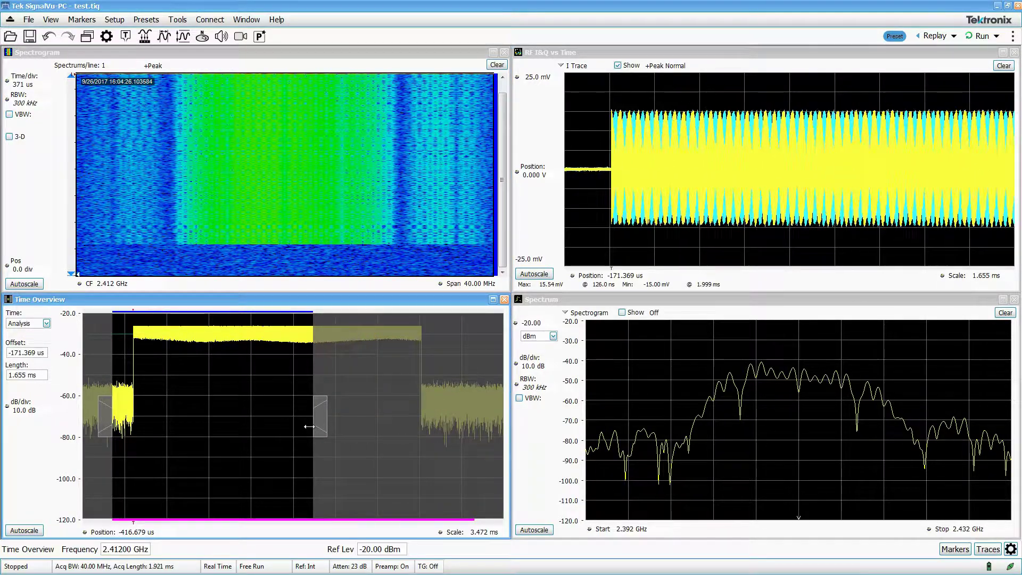
left_click(953, 36)
left_click(932, 69)
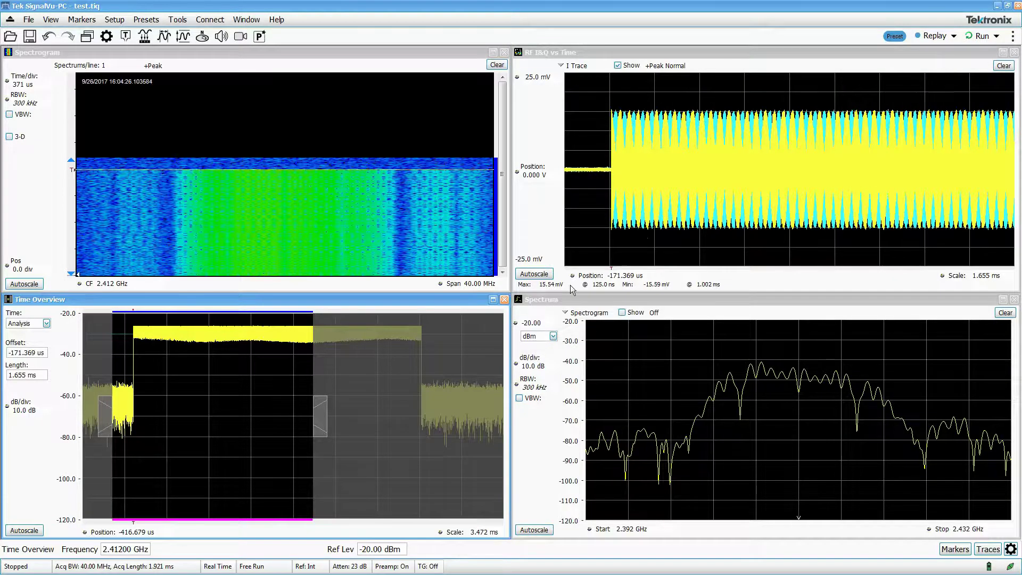
left_click_drag(315, 417, 461, 418)
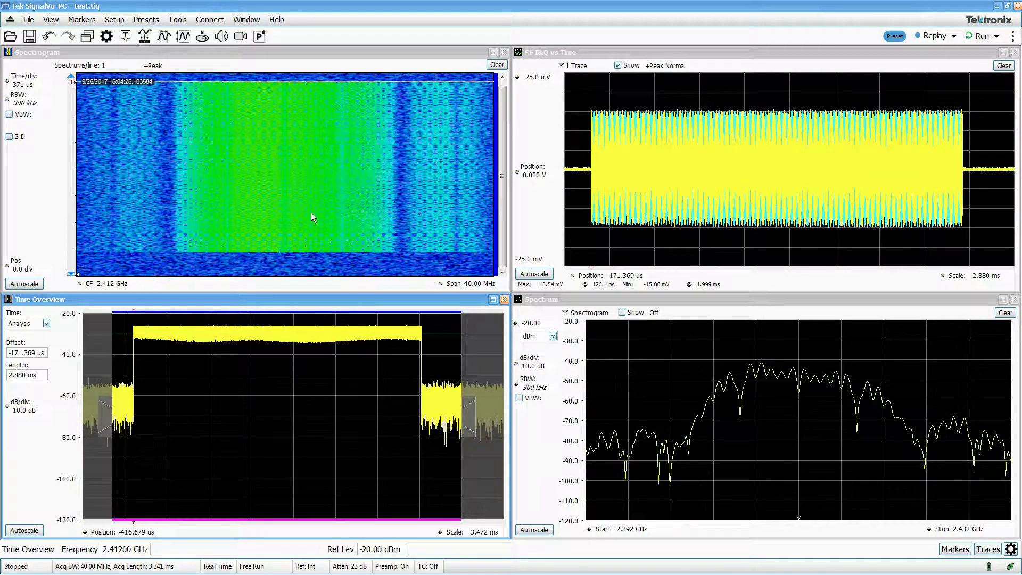
Step: Enable View > Replay Toolbar and step back from acquisition record 26 to record 19
left_click(51, 19)
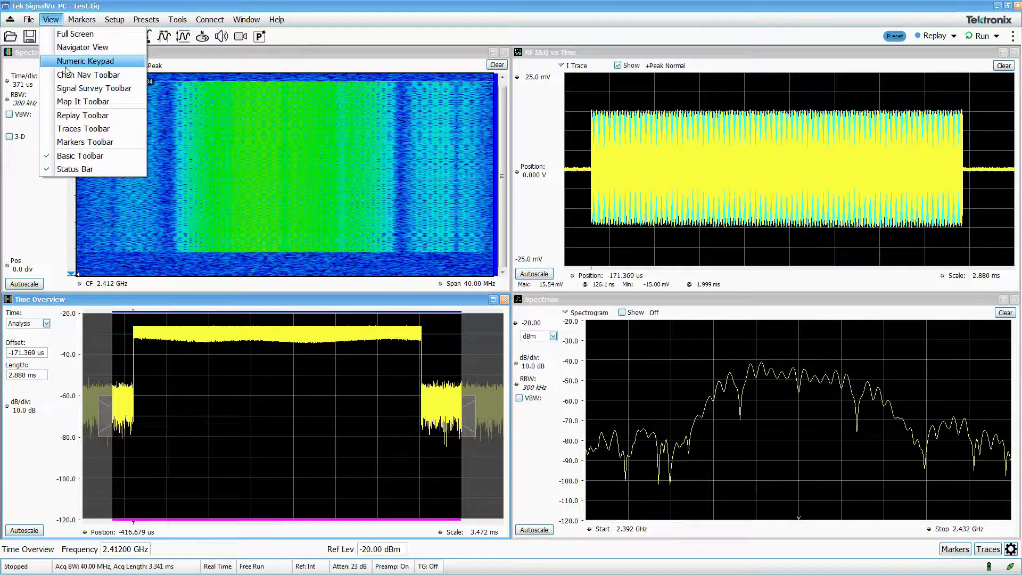
left_click(72, 116)
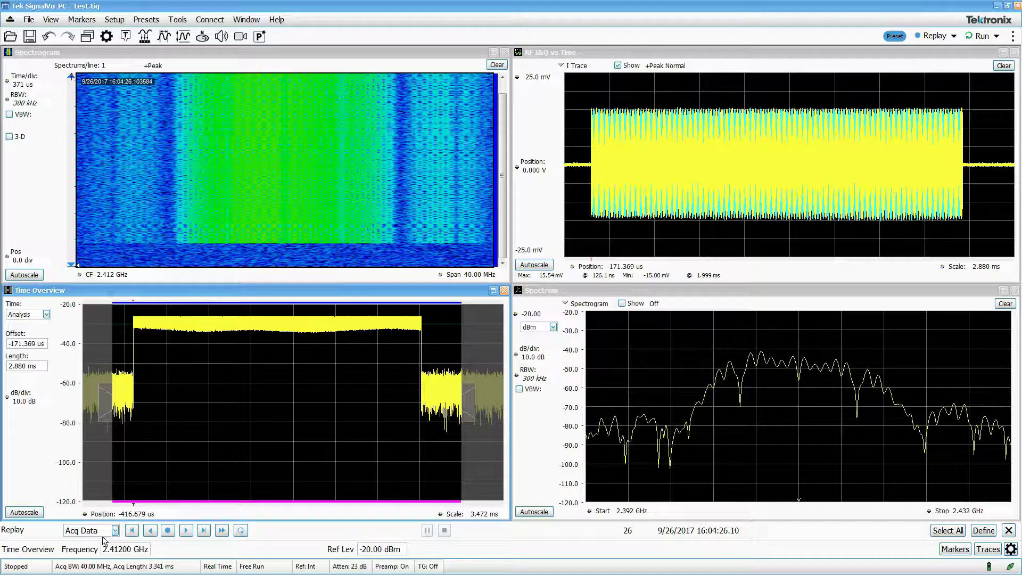
left_click(154, 531)
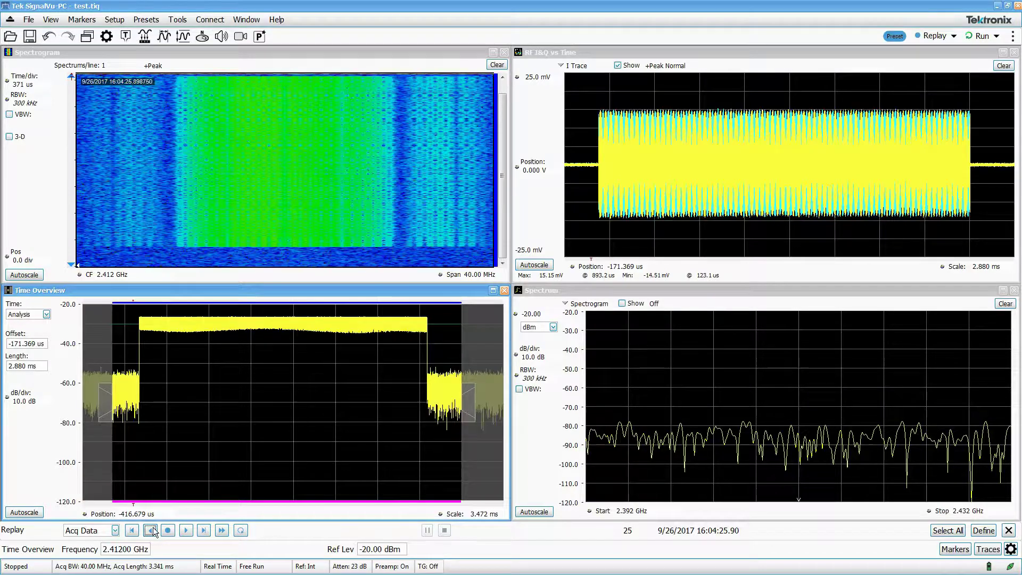
left_click(153, 531)
left_click(154, 531)
left_click(154, 532)
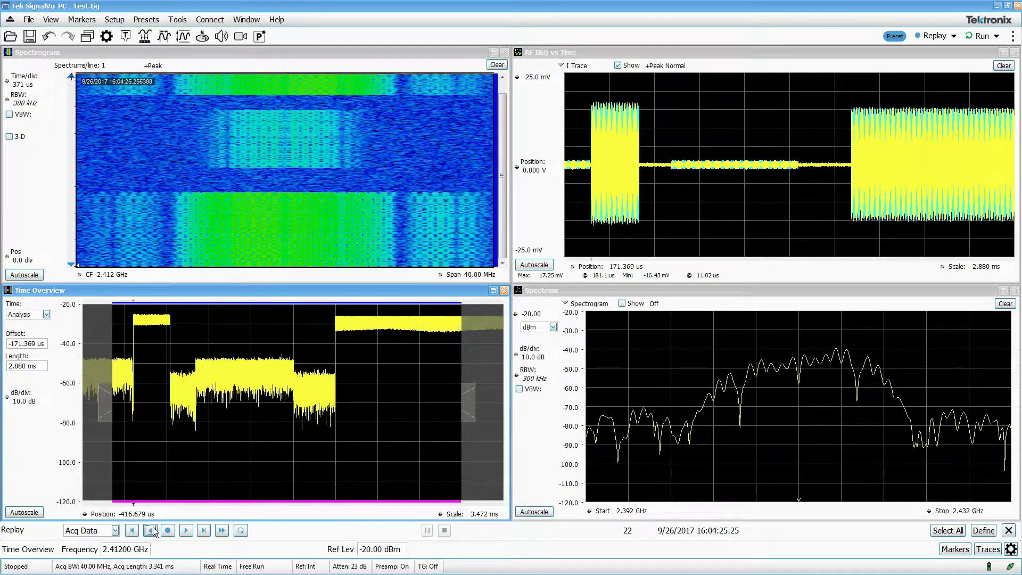
left_click(154, 531)
left_click(154, 532)
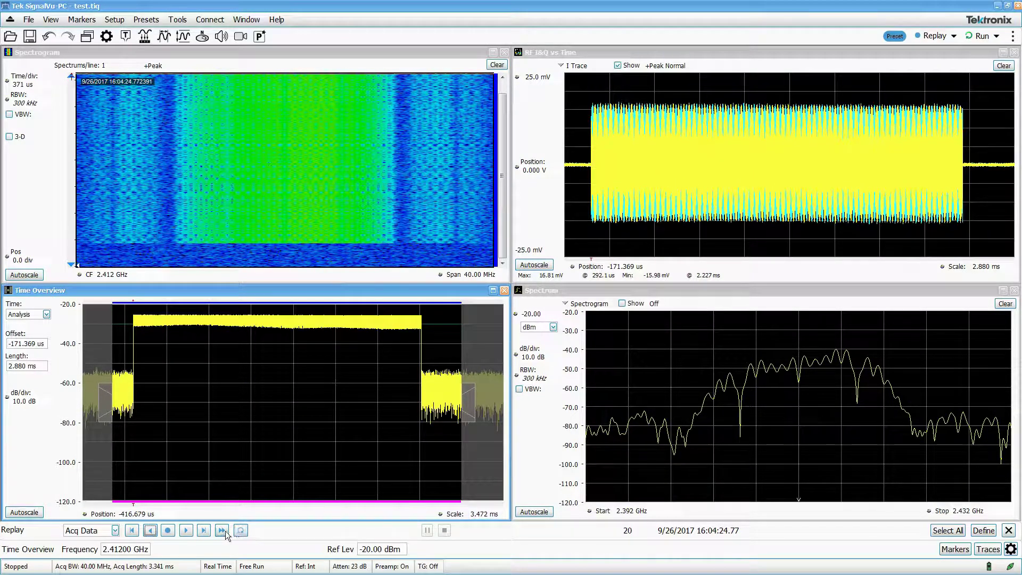
left_click(150, 531)
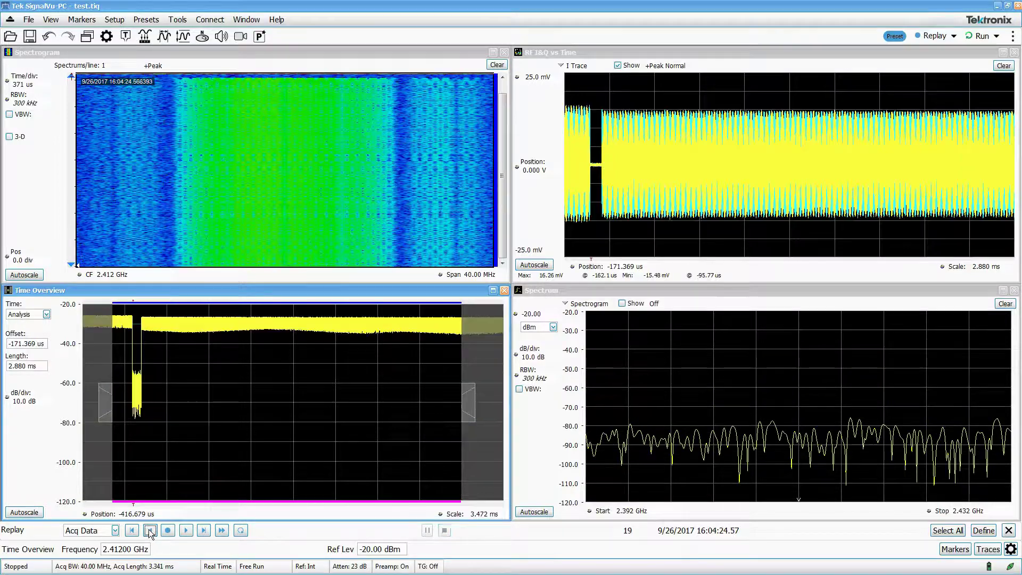
left_click(150, 532)
left_click(150, 532)
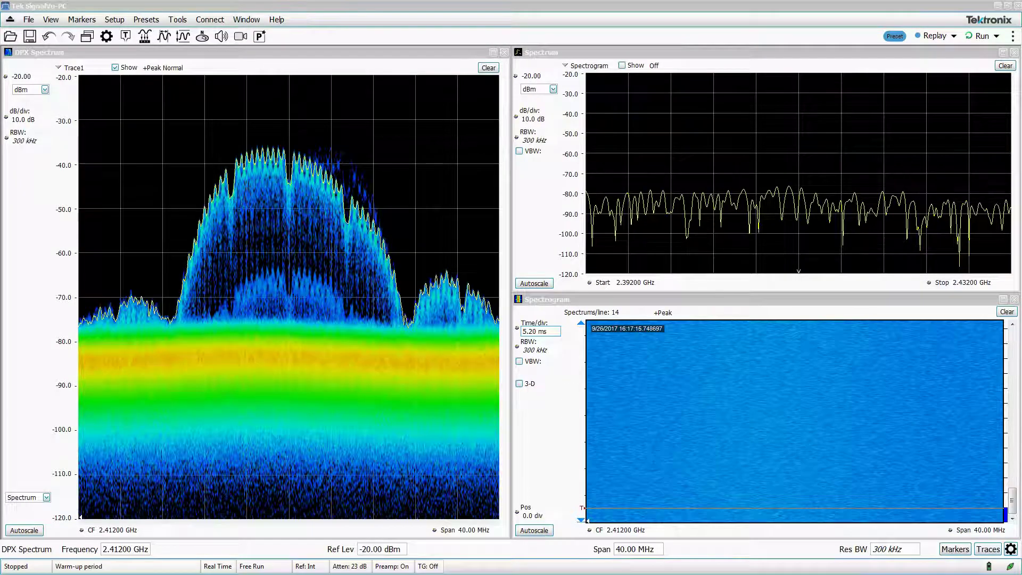
Step: Resume live acquisition and save recordings as 'test' in C:\SignalVu-PC Files\Training\
left_click(980, 35)
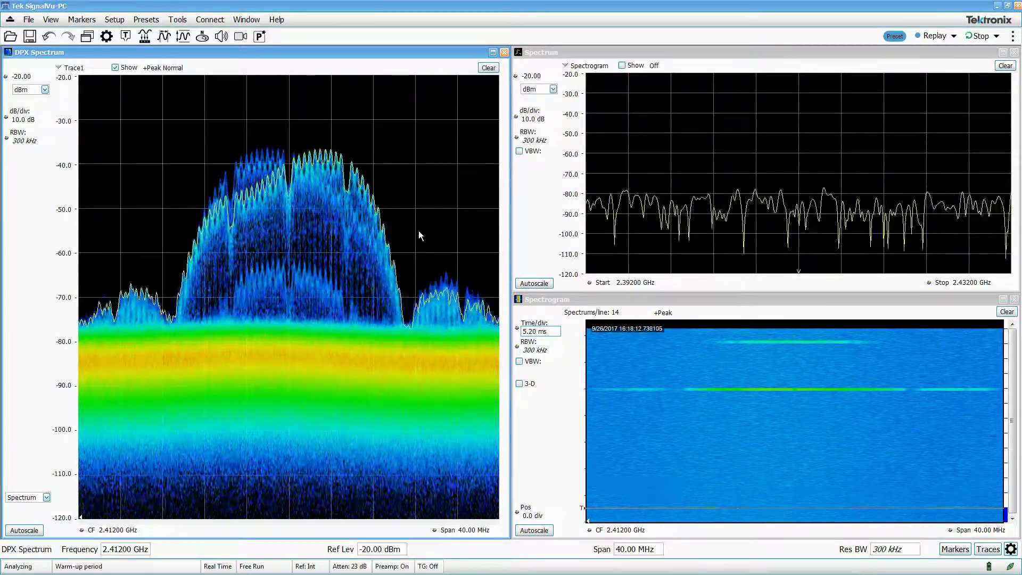
left_click(241, 38)
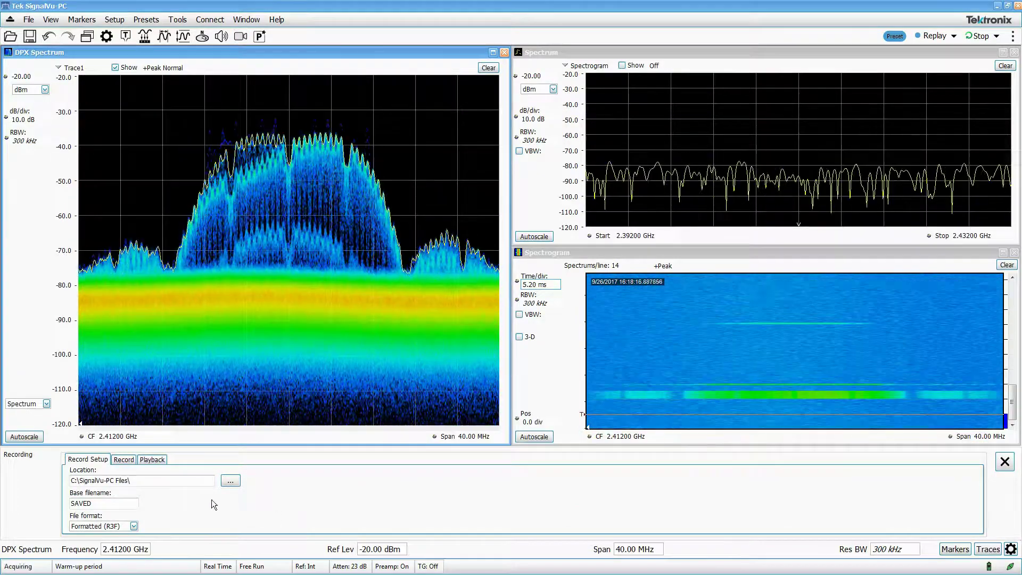
left_click(177, 480)
type("Training\\")
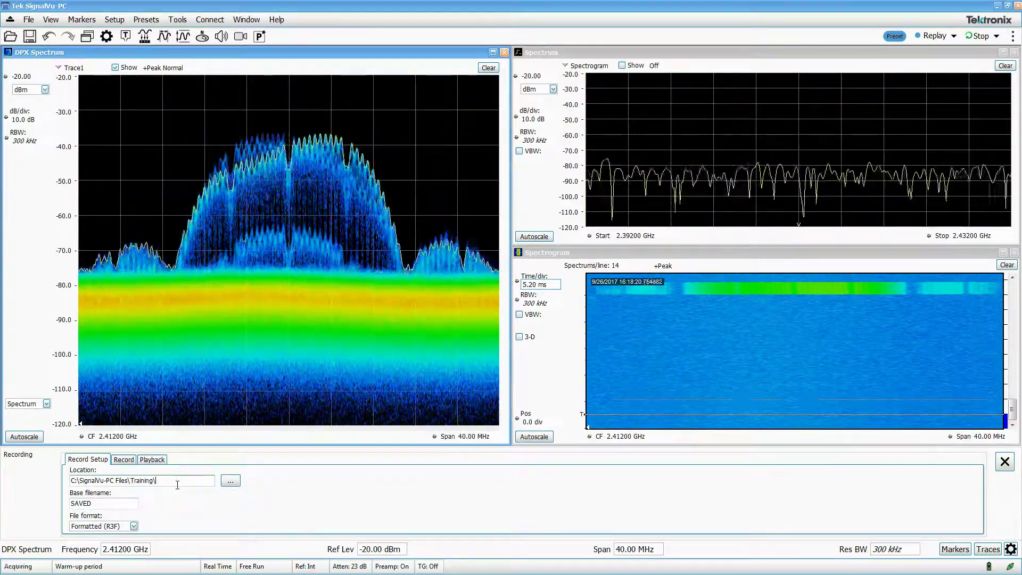
key("Tab")
key("Tab")
type("test")
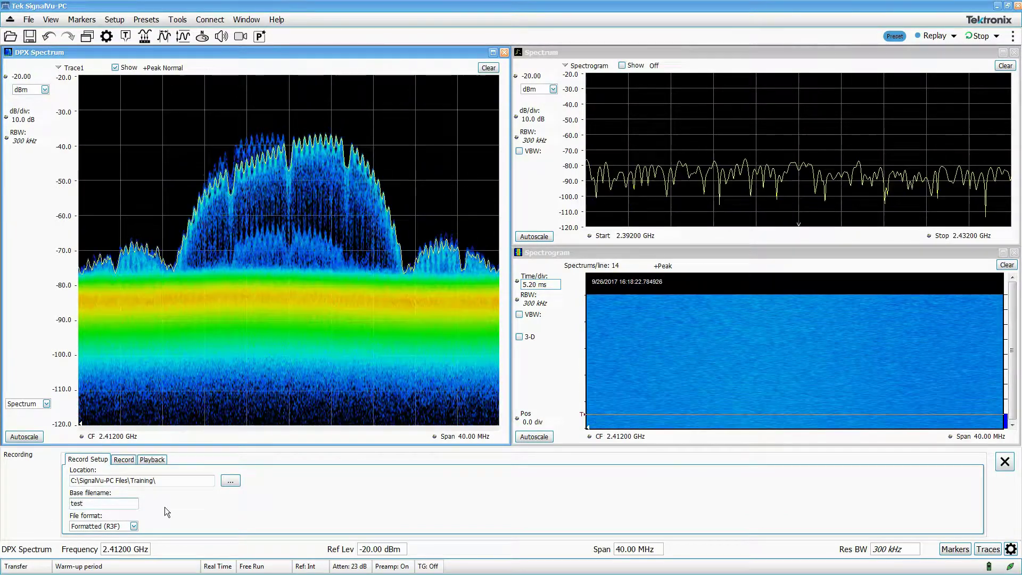
Step: Set recording to start immediately rather than on trigger
left_click(123, 460)
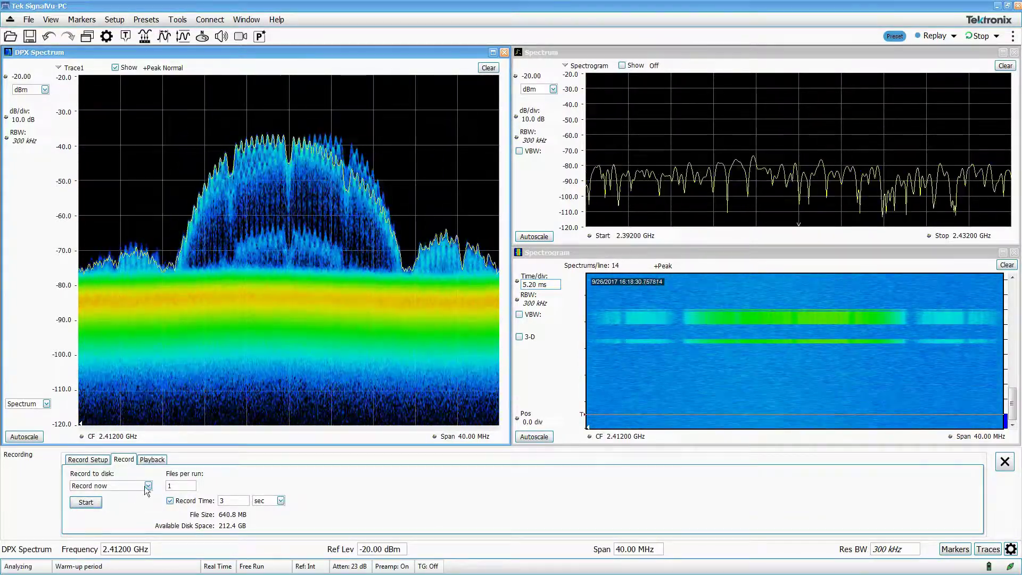
left_click(147, 486)
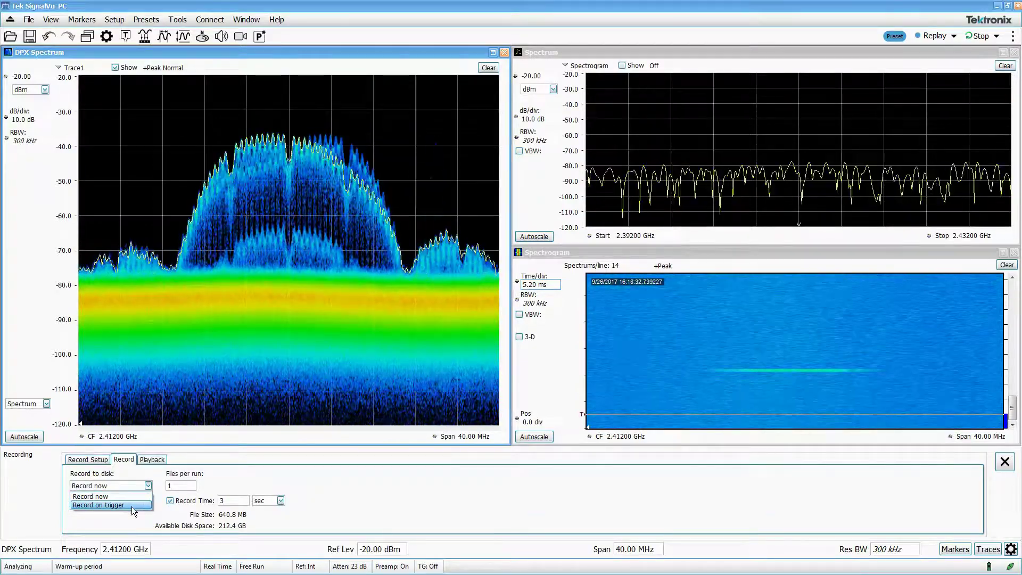
left_click(136, 497)
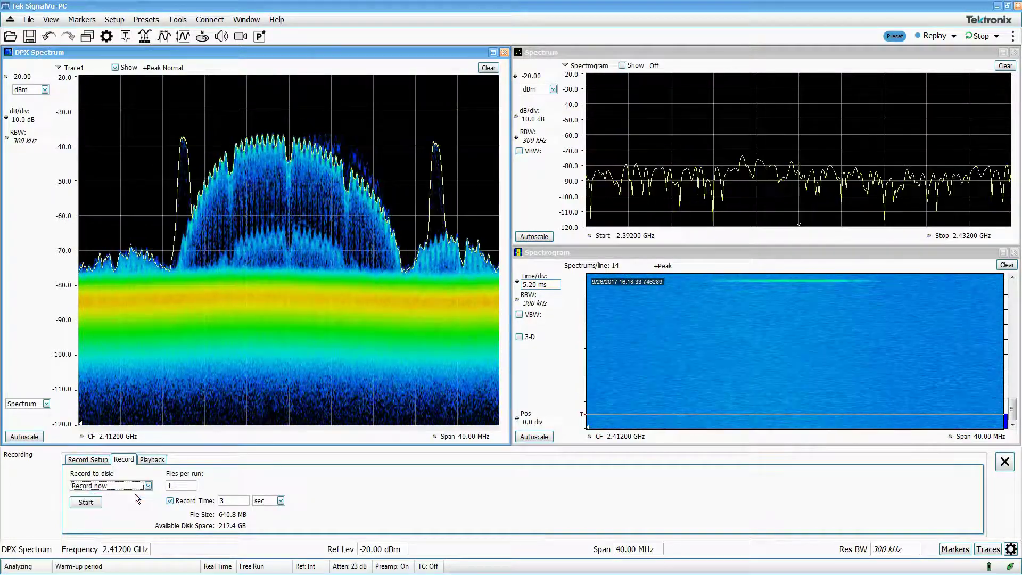
left_click(171, 502)
left_click(171, 501)
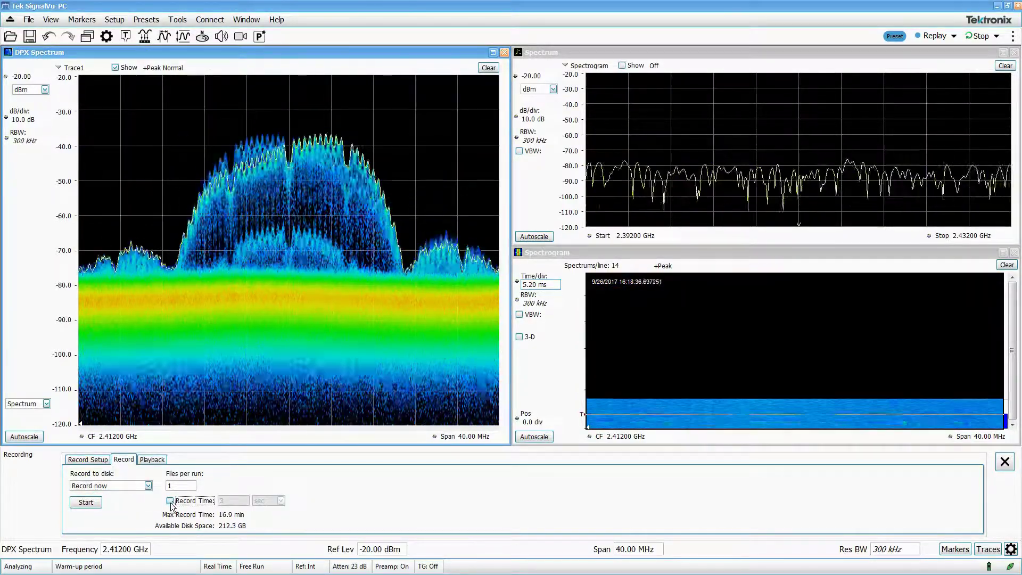
left_click(87, 504)
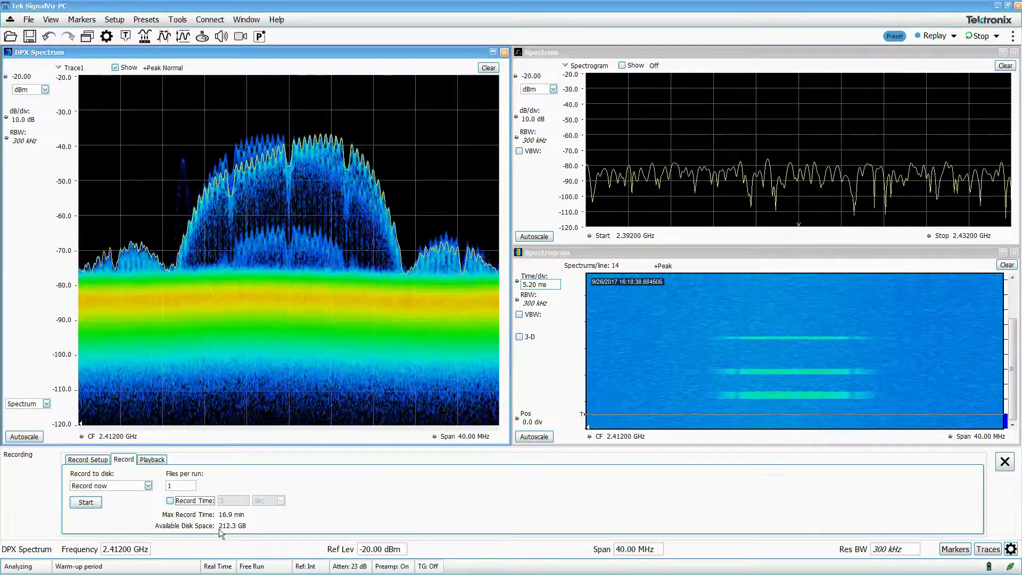
Step: Set a 2-second record time and 1 file per run, then start recording to disk
left_click(170, 502)
type("2")
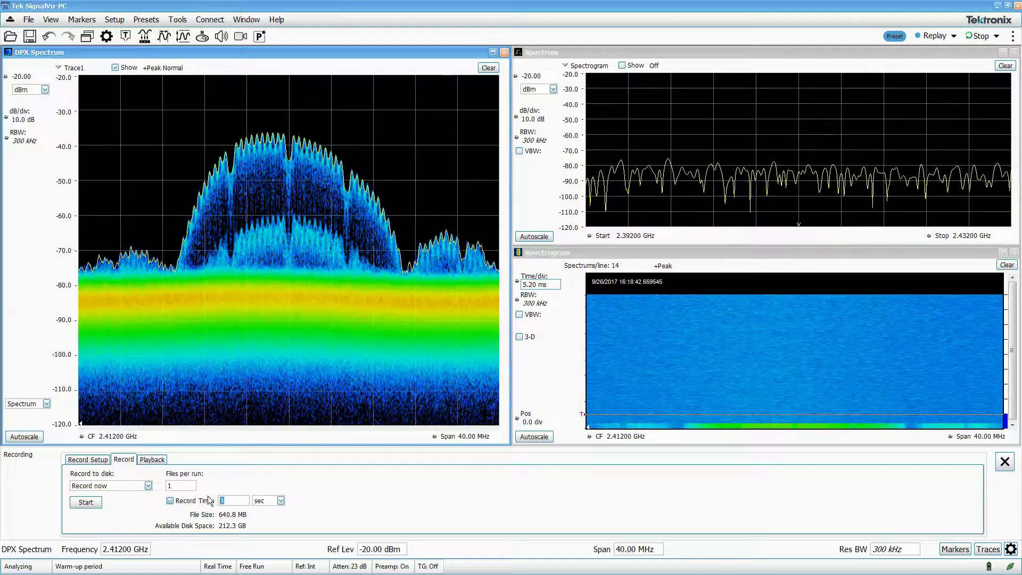
double_click(181, 486)
type("400")
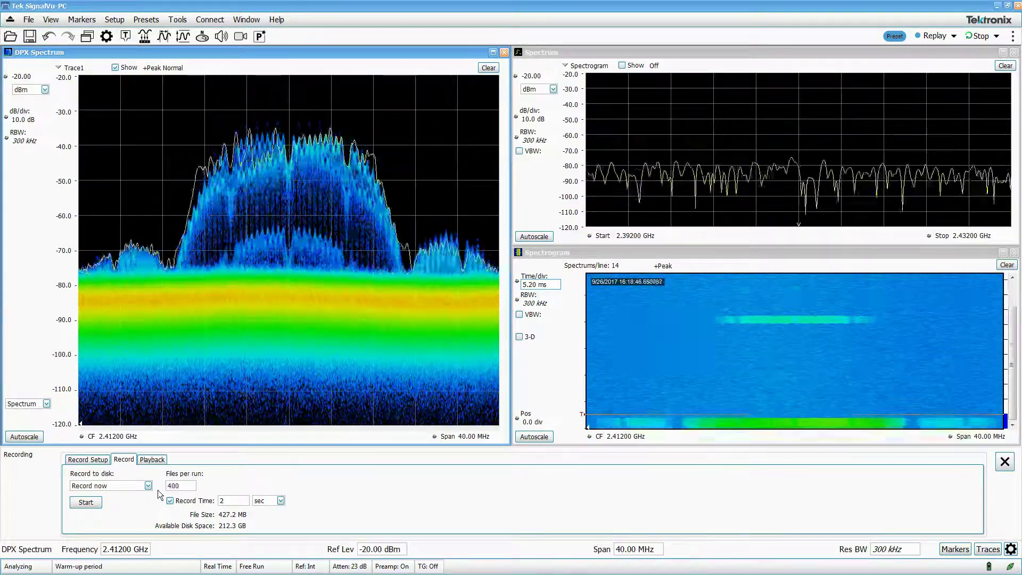
key("BackSpace")
key("BackSpace")
type("1")
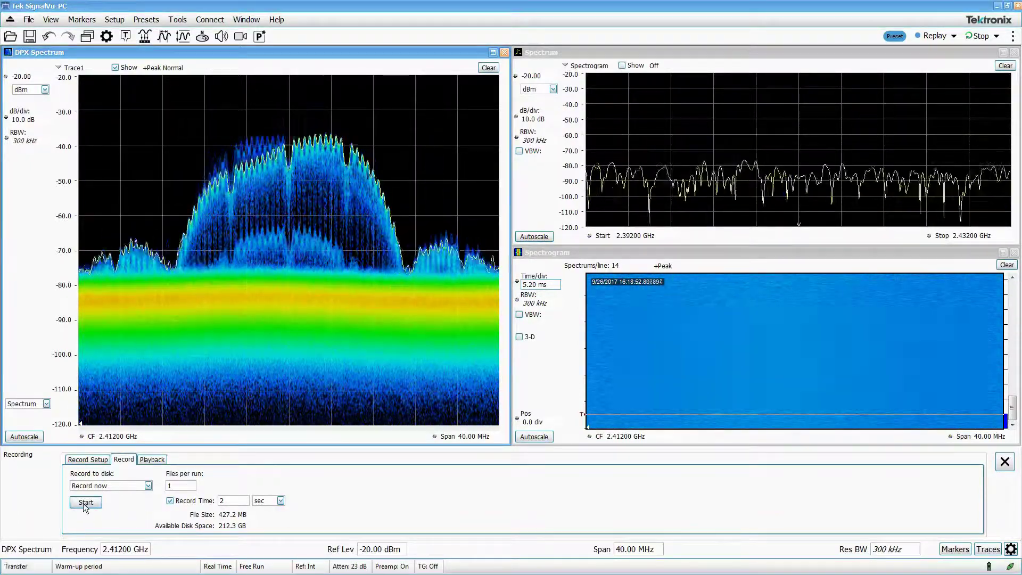
left_click(83, 503)
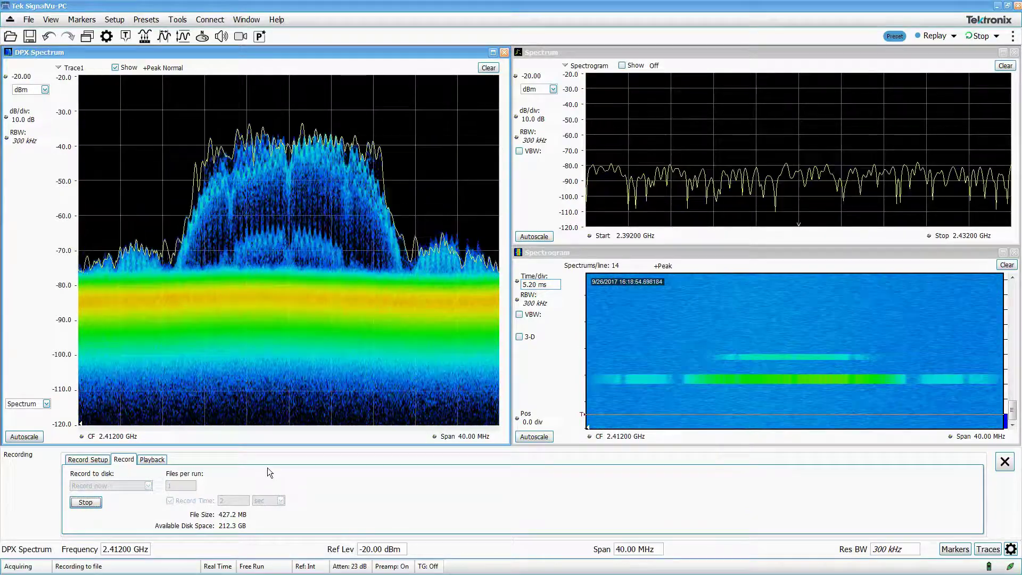
Step: Load test-2017.09.26.16.18.53.431.r3f from Training as ADC sample data (R3F) for playback
left_click(153, 459)
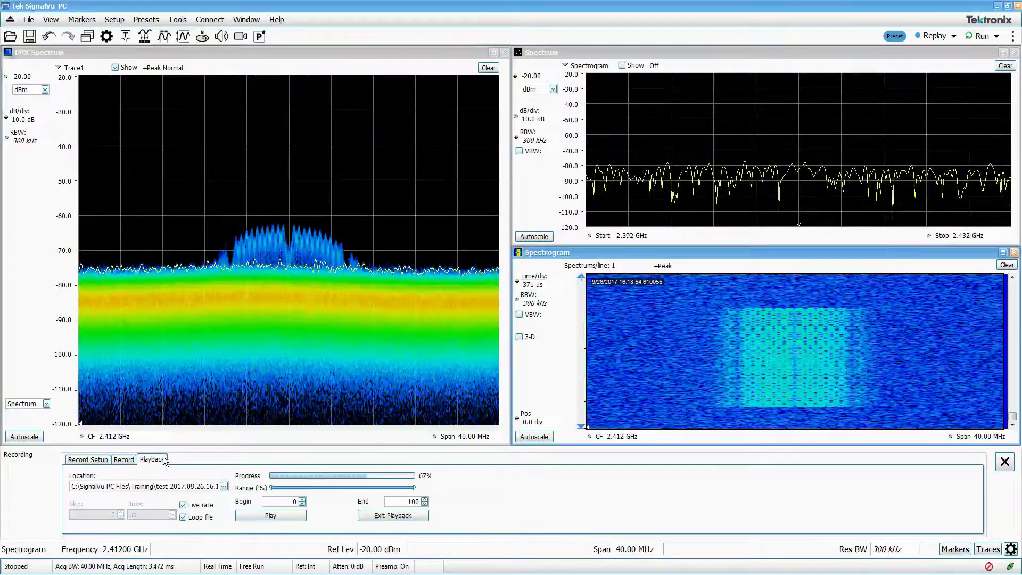
left_click(223, 486)
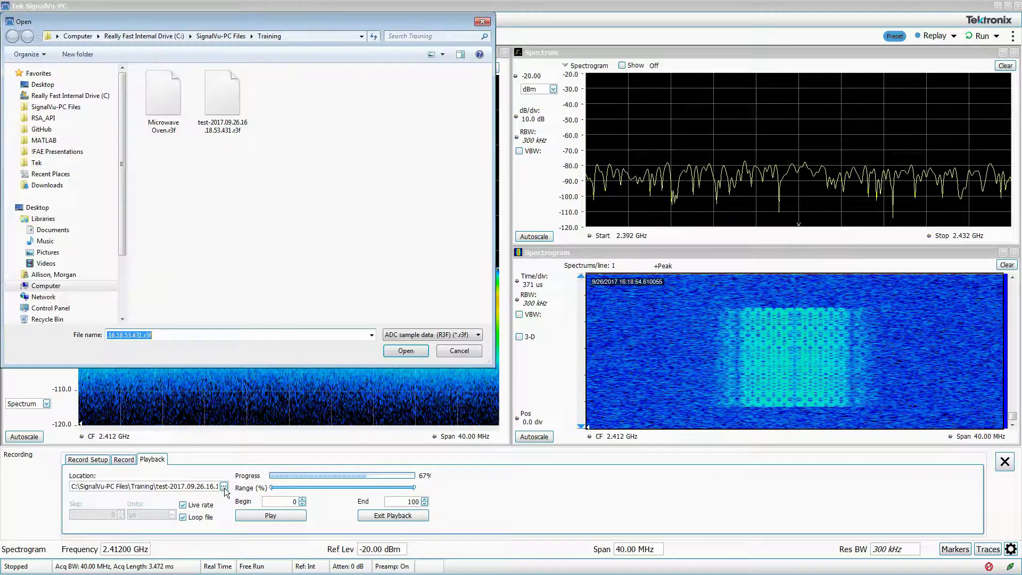
left_click(418, 334)
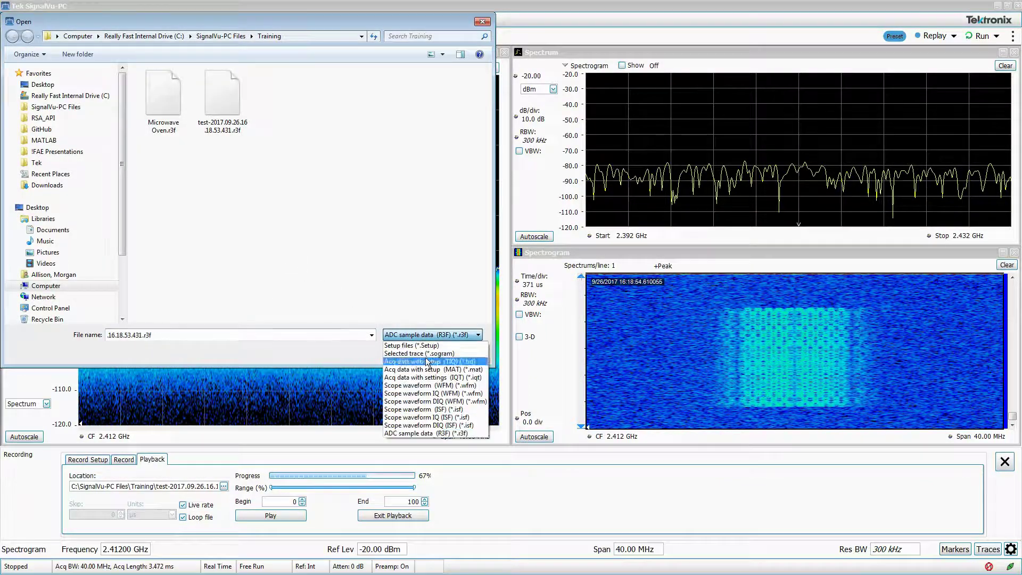
left_click(449, 441)
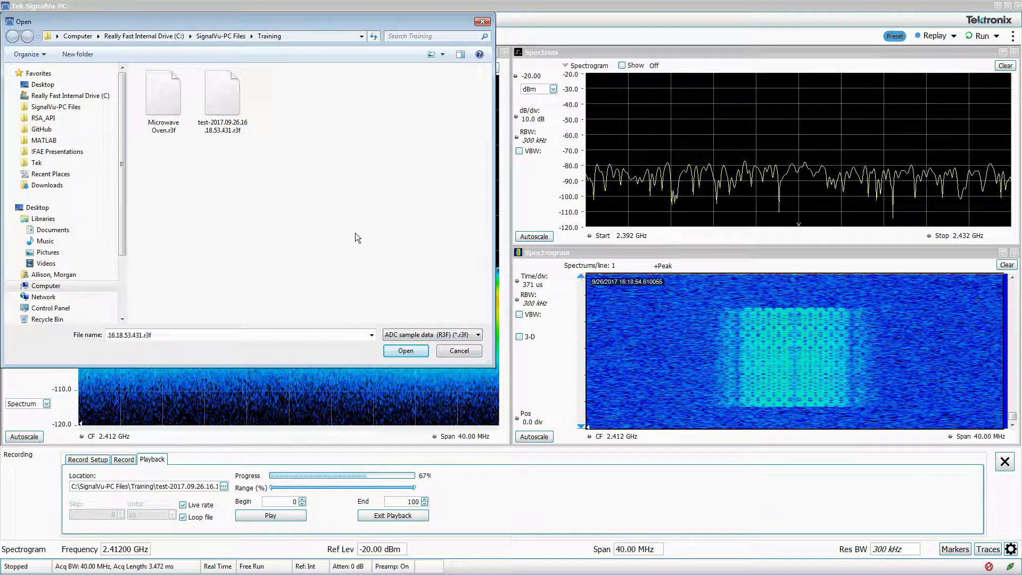
left_click(235, 103)
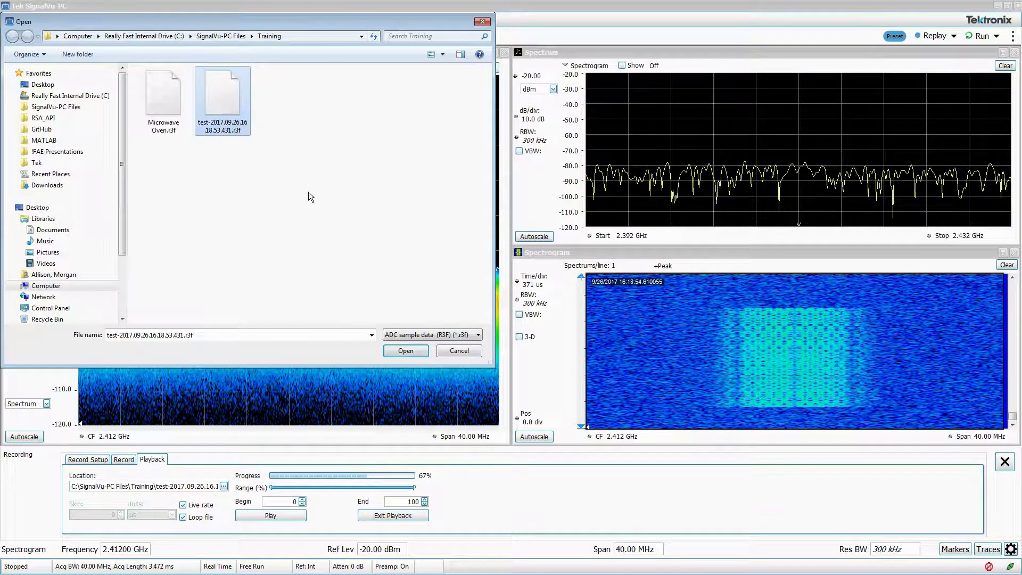
left_click(406, 351)
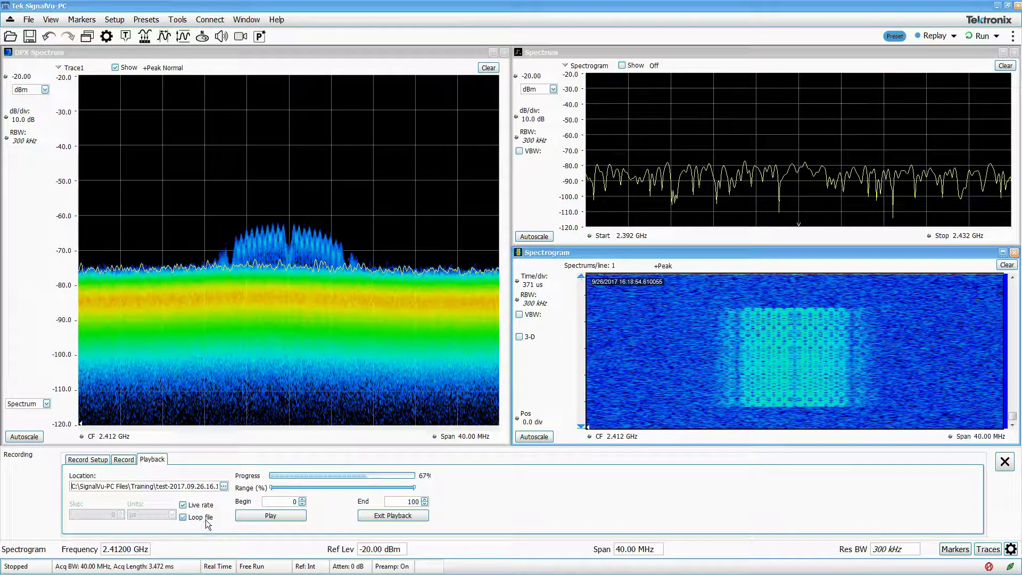
Step: Toggle live-rate playback off and back on, then play the recorded R3F file
left_click(195, 506)
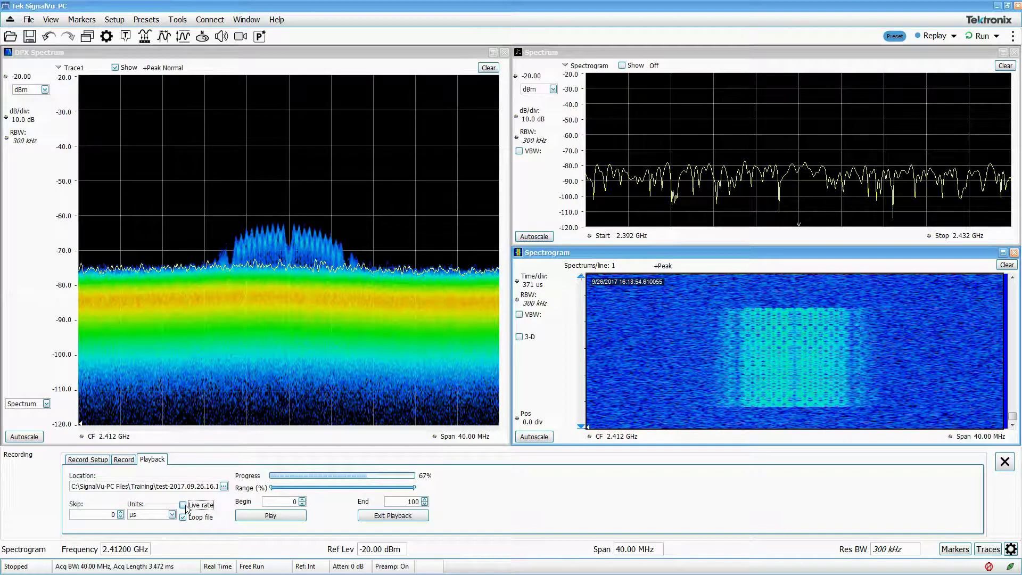
left_click(186, 506)
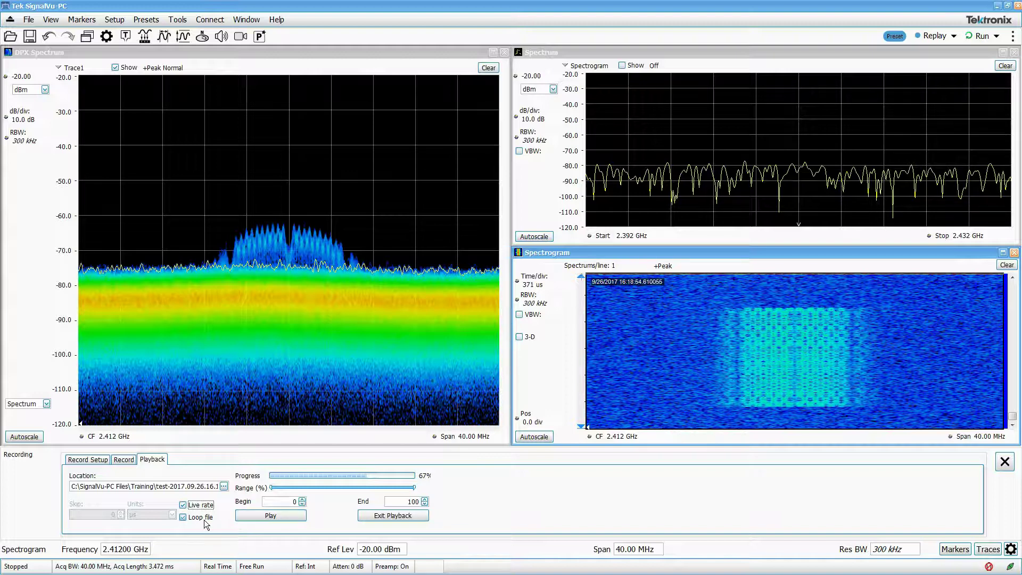
left_click(251, 515)
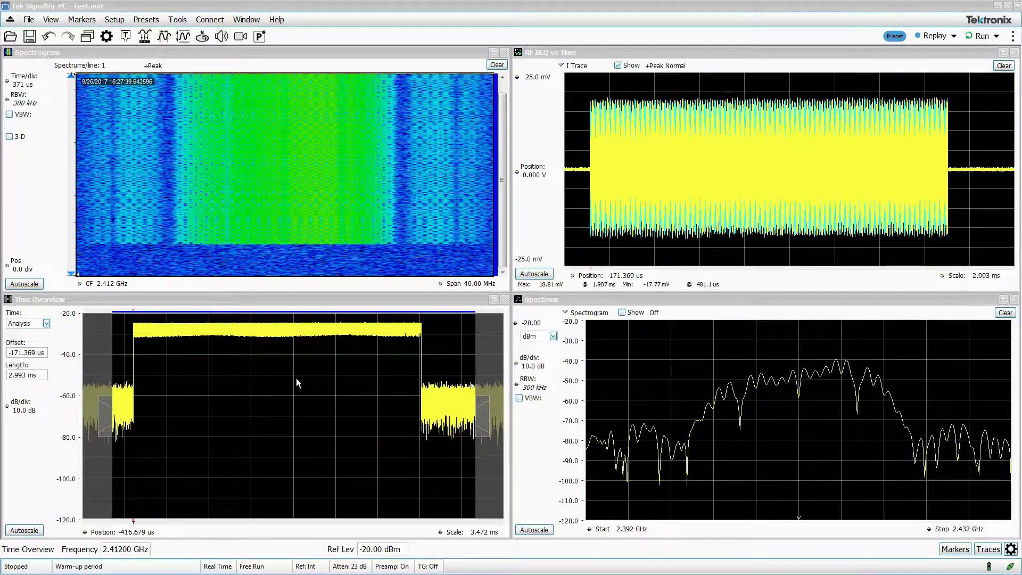
Step: Export the entire IQ record as test.mat (MAT with setup), then resume live acquisition
left_click(32, 40)
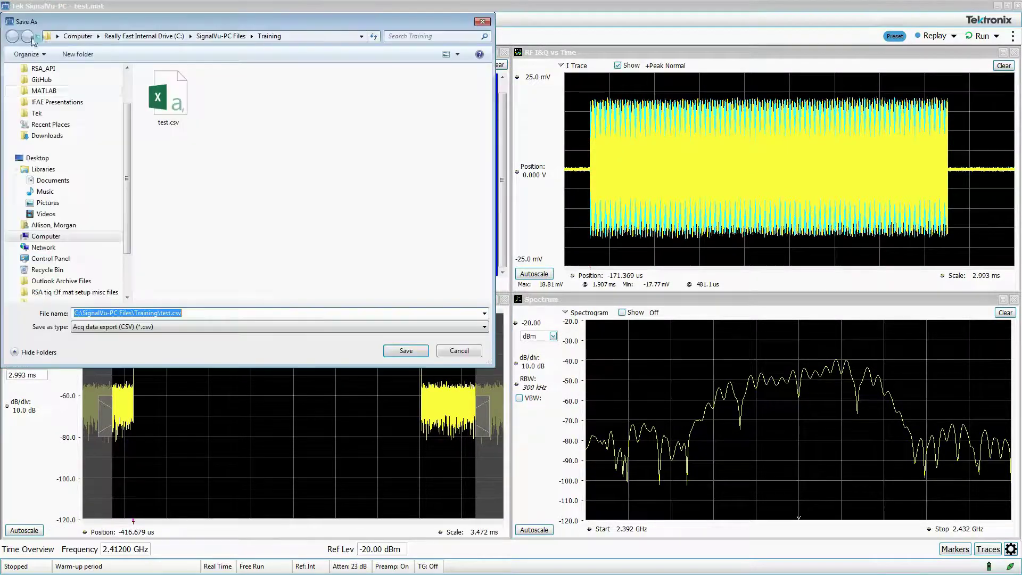
left_click(257, 328)
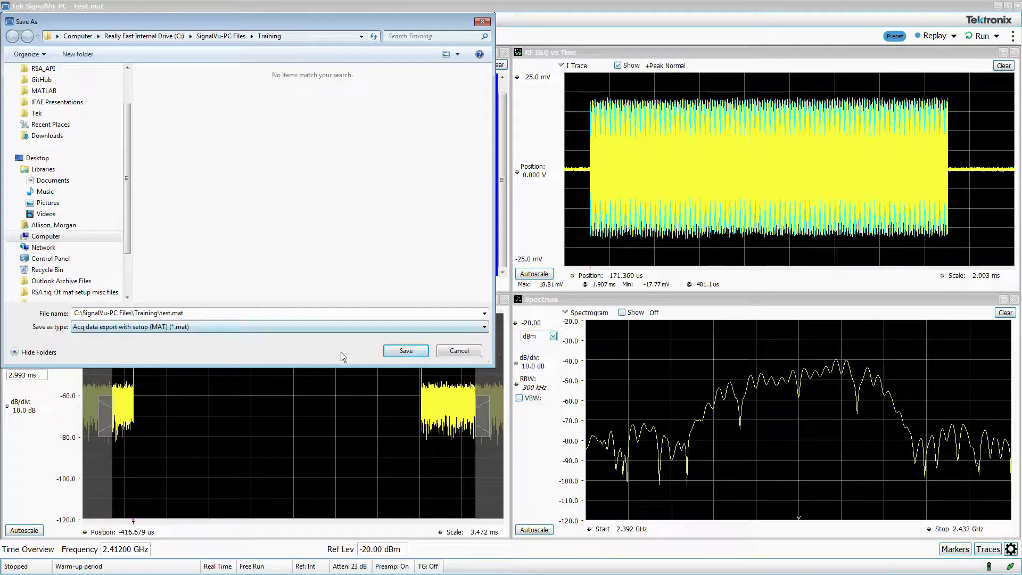
left_click(398, 352)
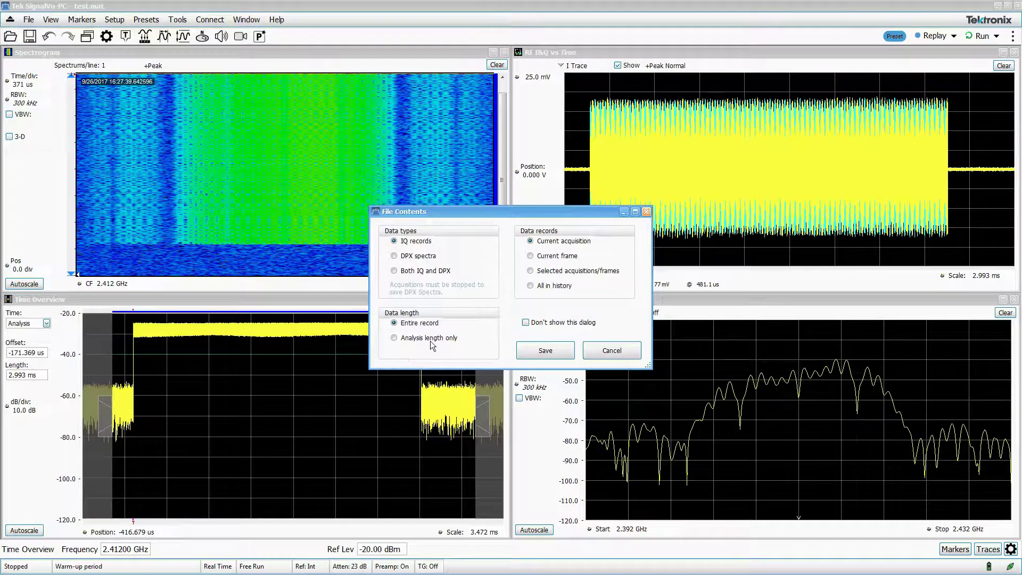
left_click(546, 351)
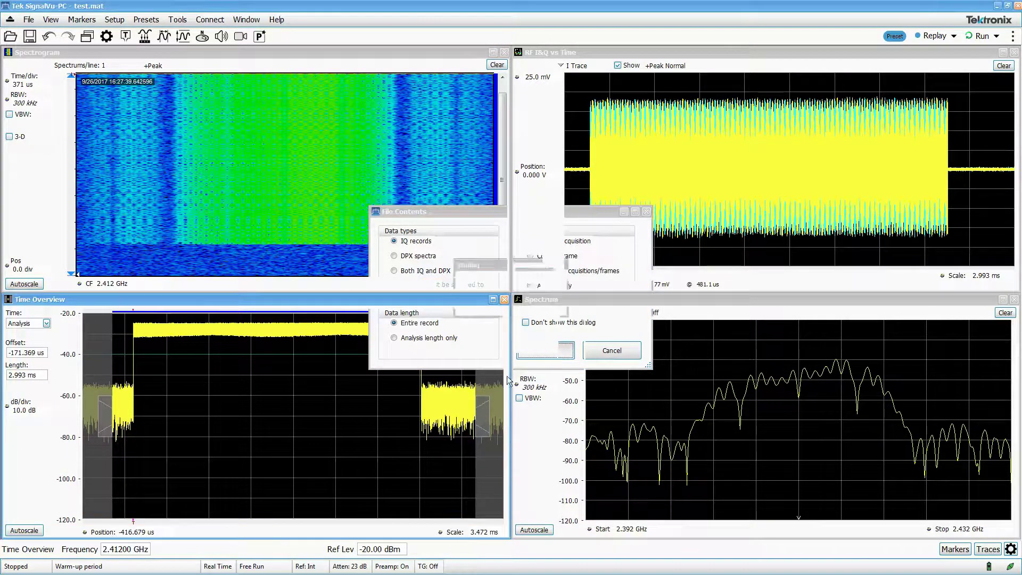
key("F5")
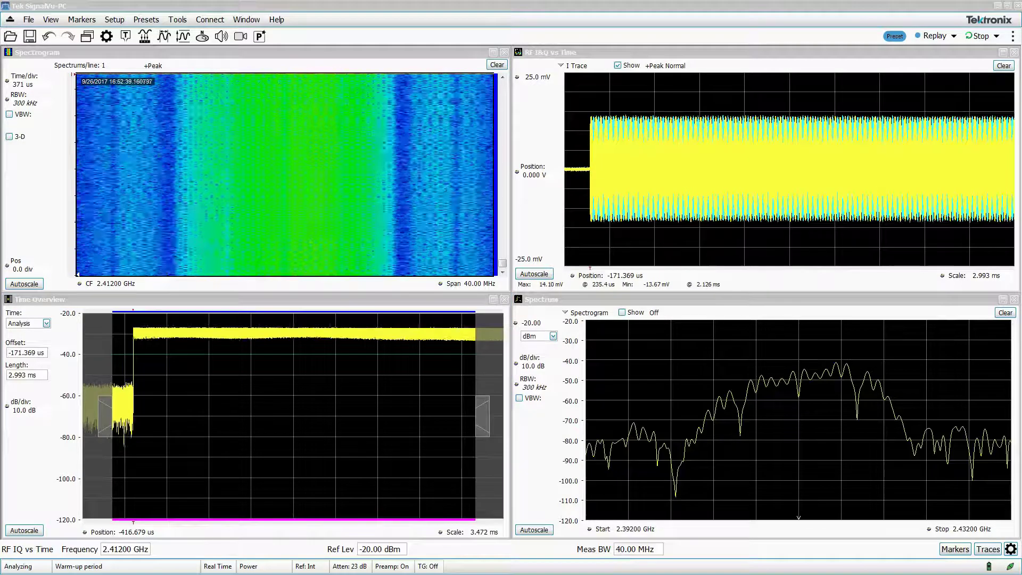
Step: Turn on the Replay Toolbar from the View menu
left_click(52, 19)
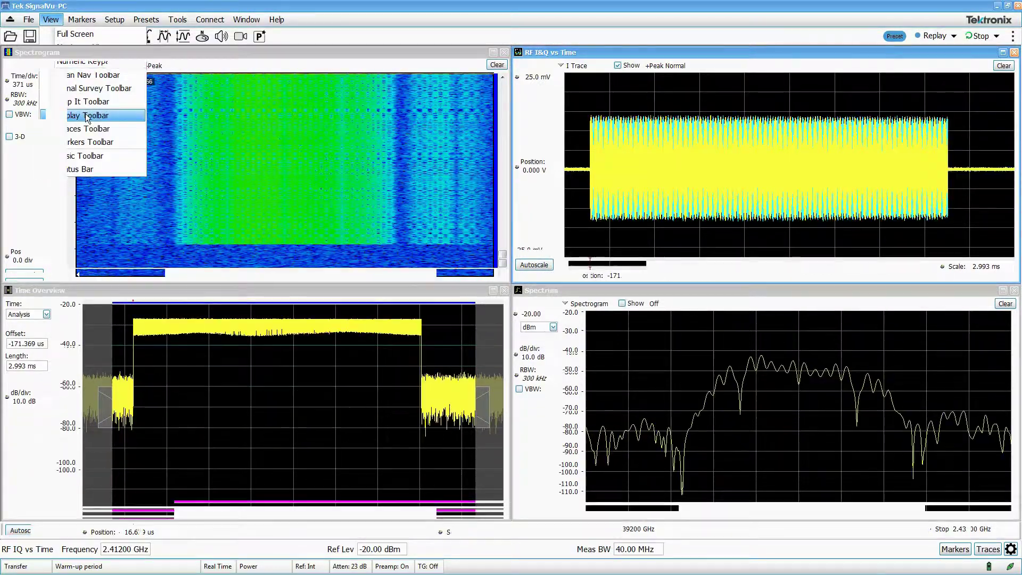
left_click(86, 116)
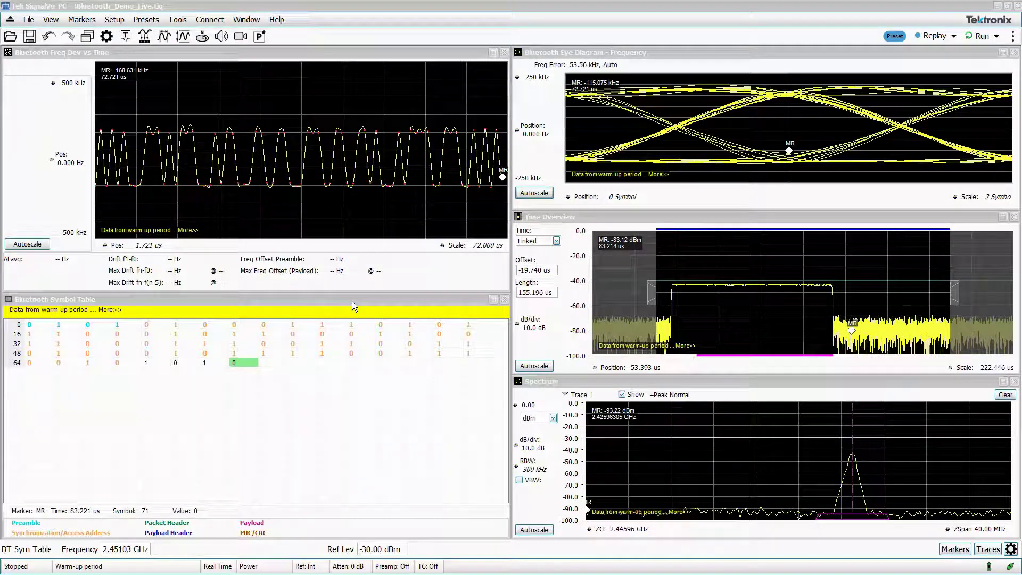
Step: Export the Bluetooth Symbol Table as Results export (CSV) named test_results.csv
left_click(383, 219)
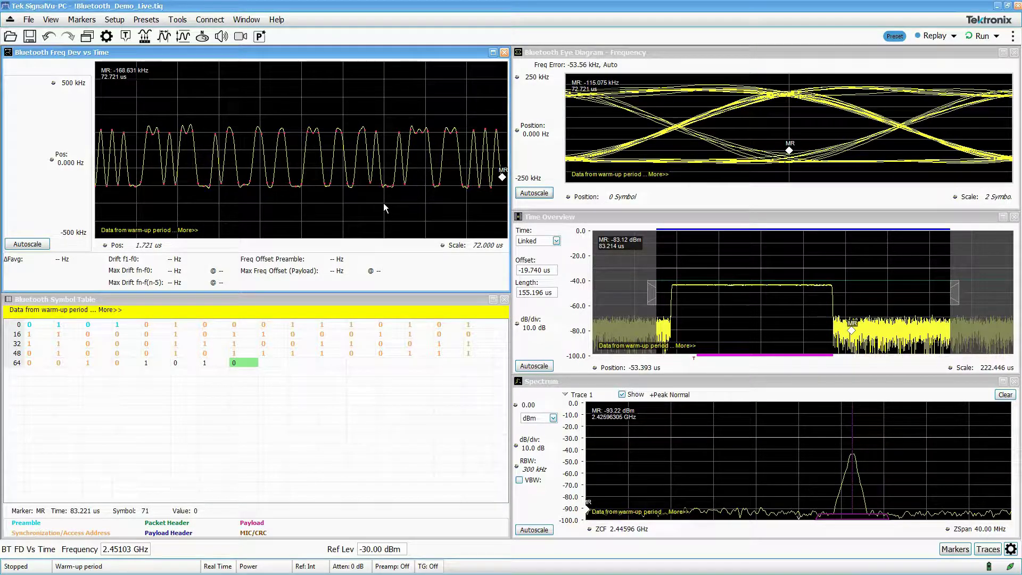
left_click(386, 300)
left_click(30, 37)
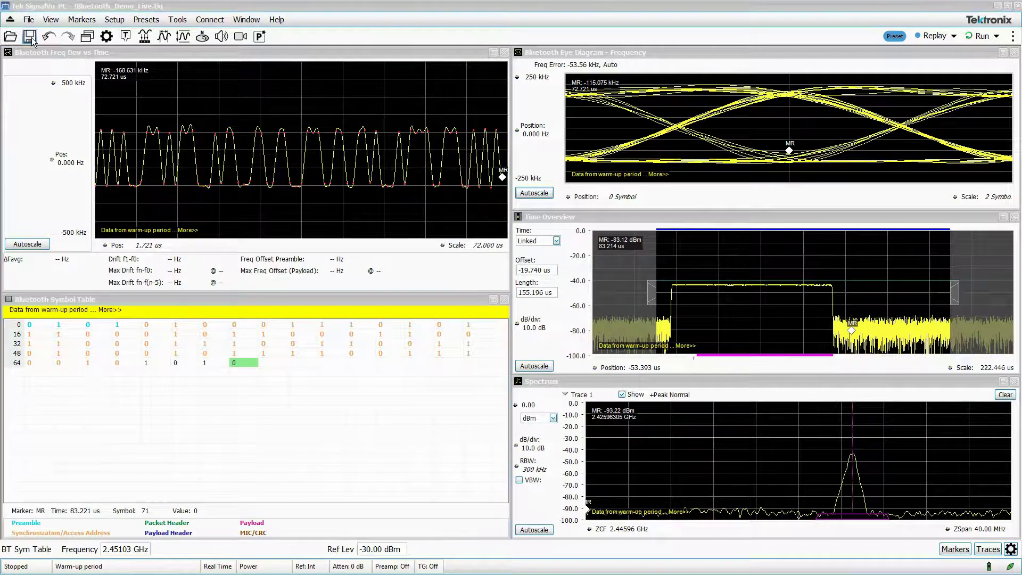
left_click(225, 327)
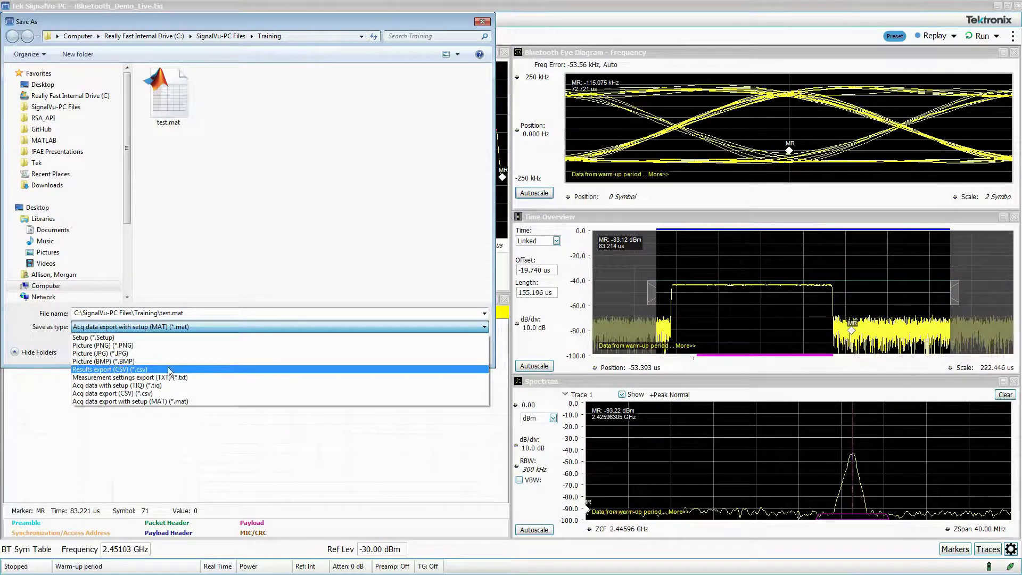
left_click(92, 370)
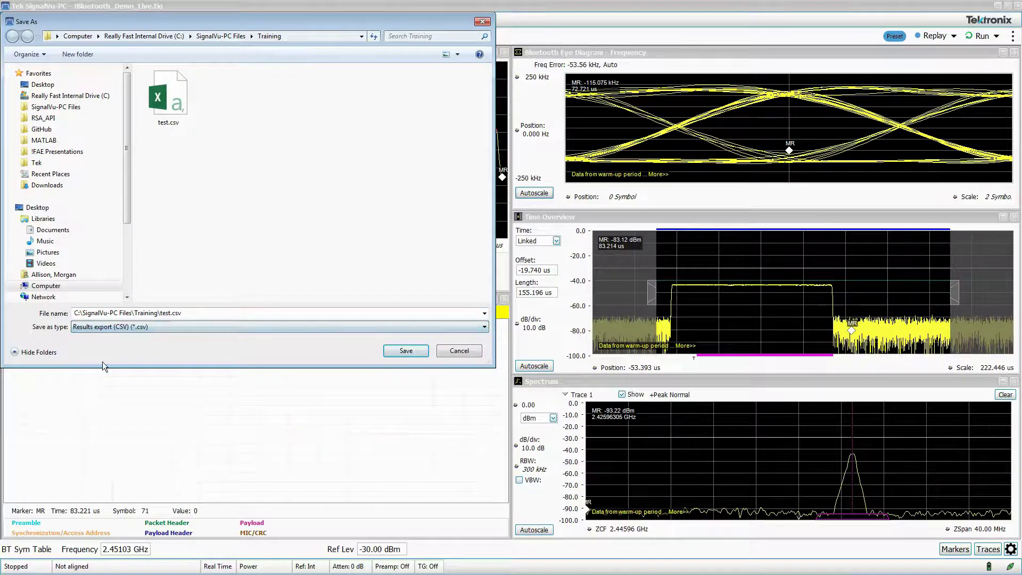
double_click(173, 315)
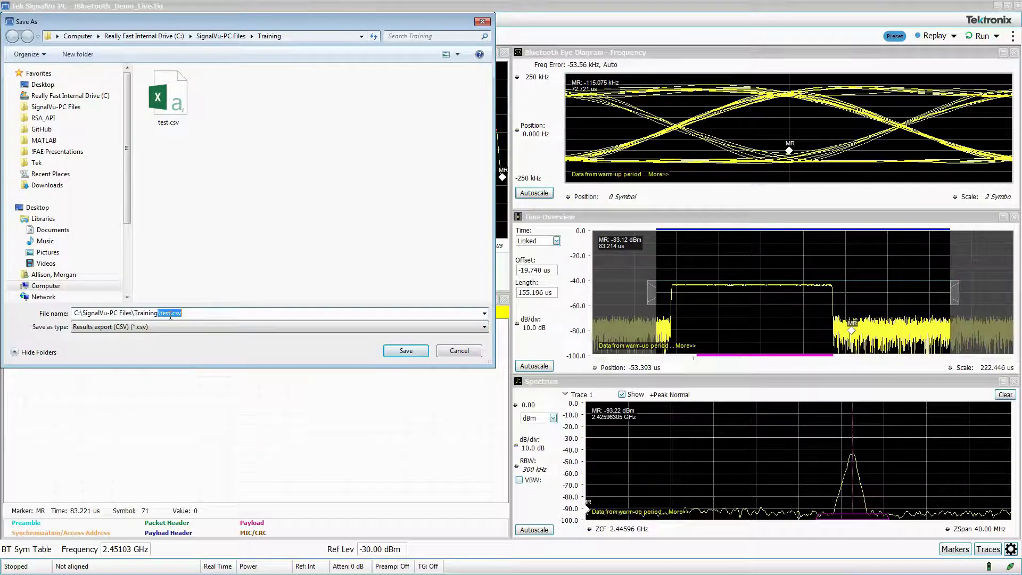
left_click(171, 316)
type("_results")
left_click(422, 353)
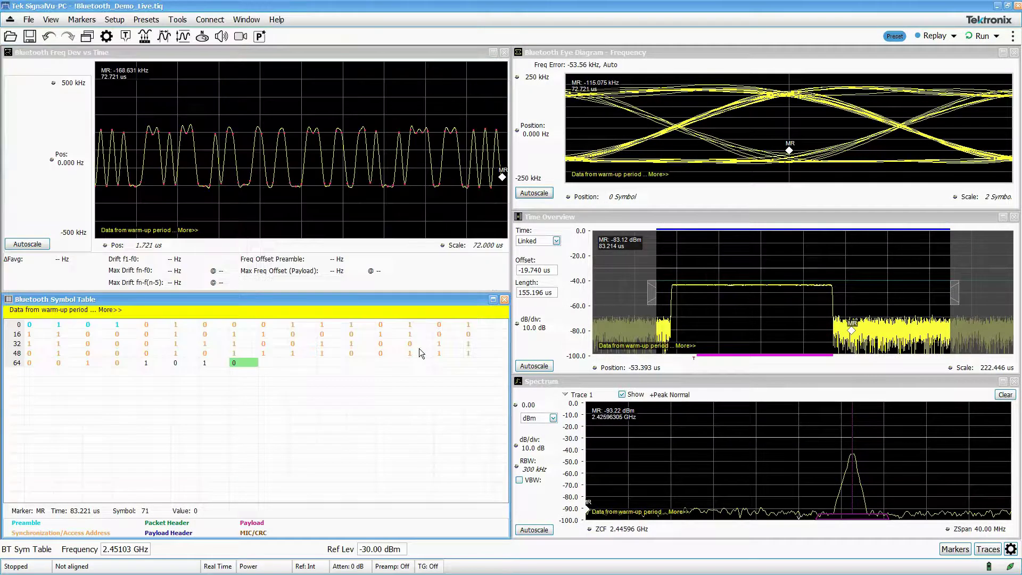